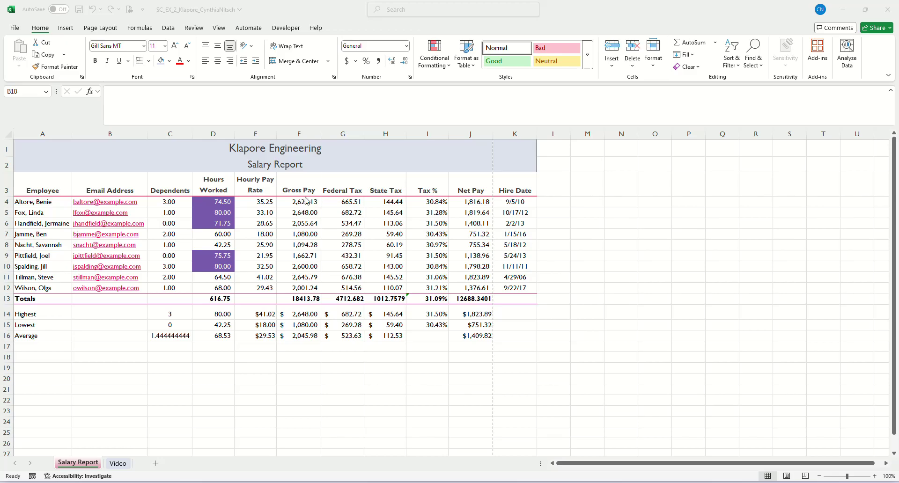
Examine the Gross Pay, Federal Tax, State Tax and Tax % formulas in row 4 of the Salary Report sheet
left_click(302, 205)
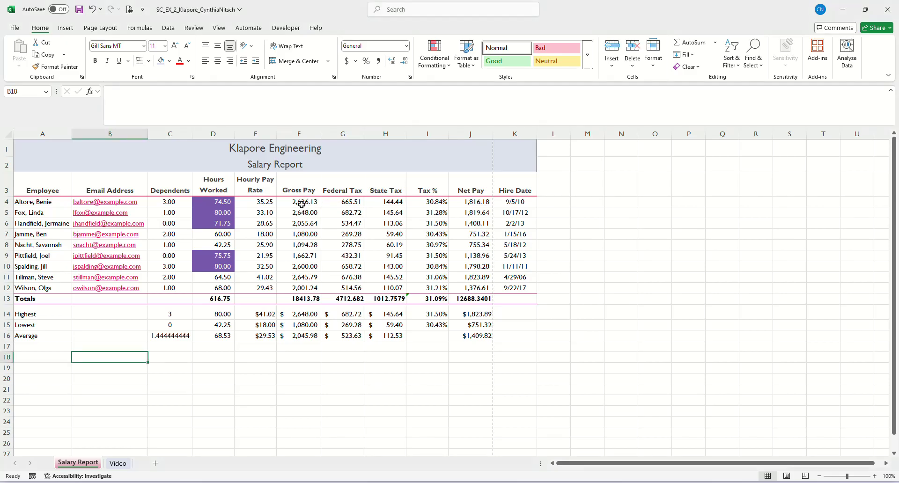
left_click(302, 205)
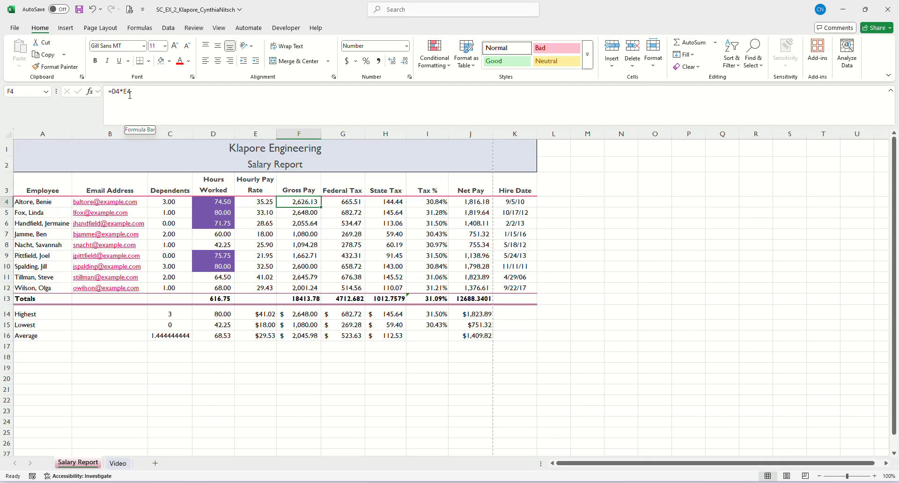
left_click(353, 203)
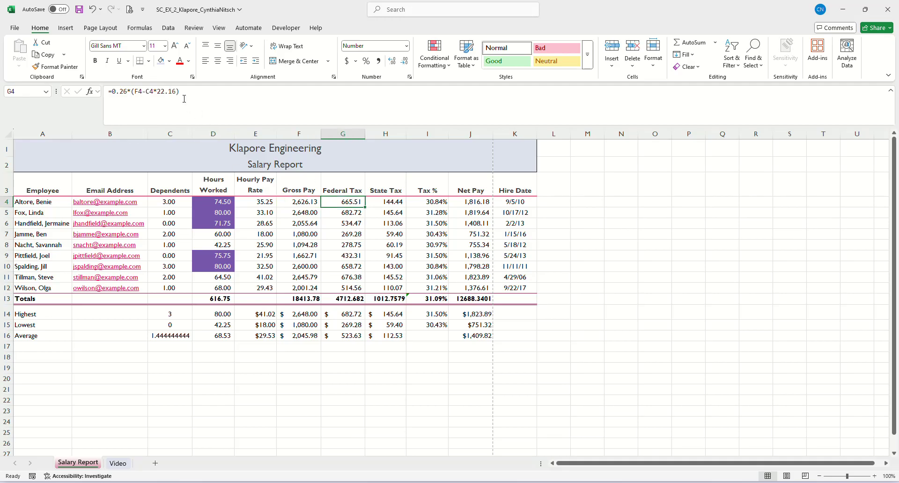
left_click(383, 203)
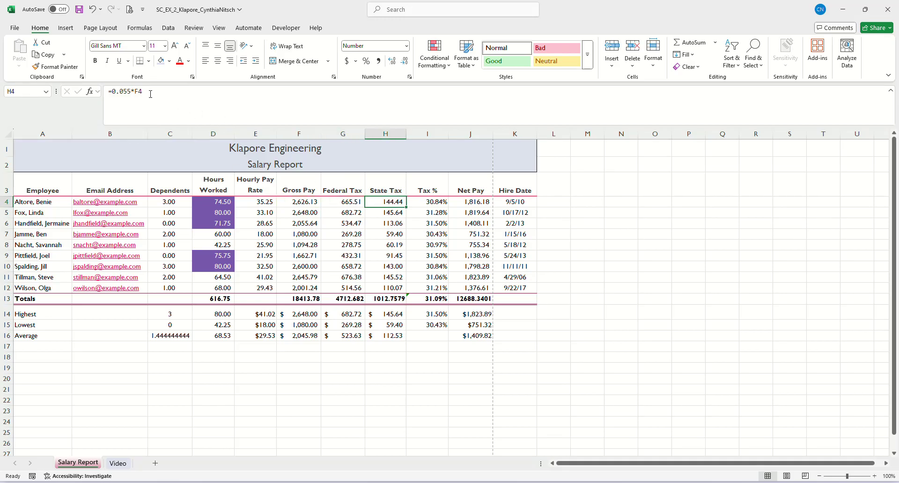
left_click(425, 202)
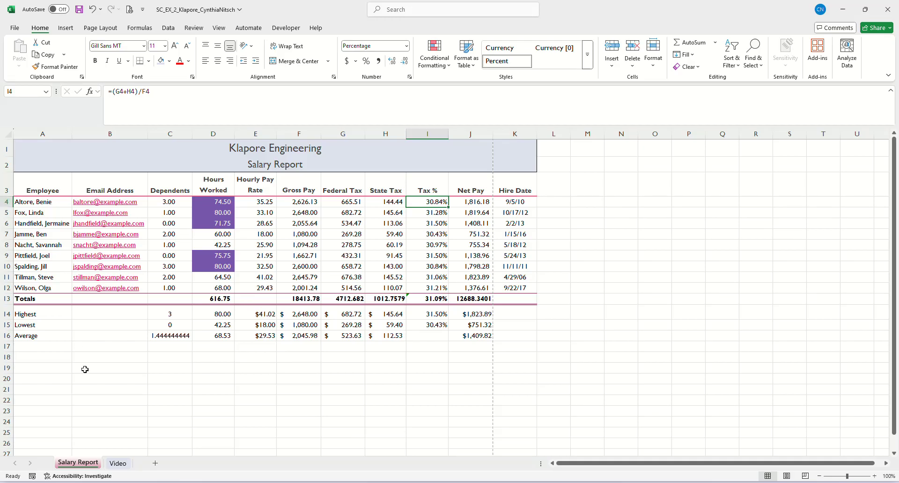
On the Video sheet, wrap the text of the Hours Worked heading in D3
left_click(119, 465)
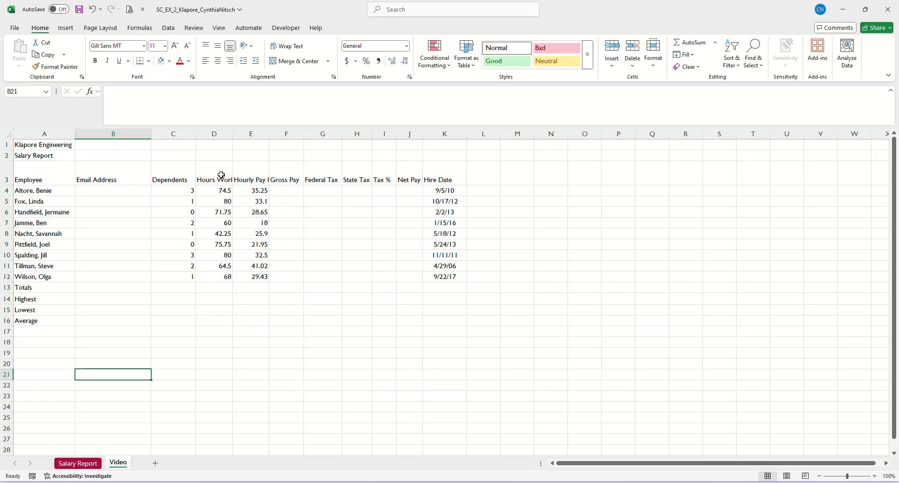
left_click(221, 175)
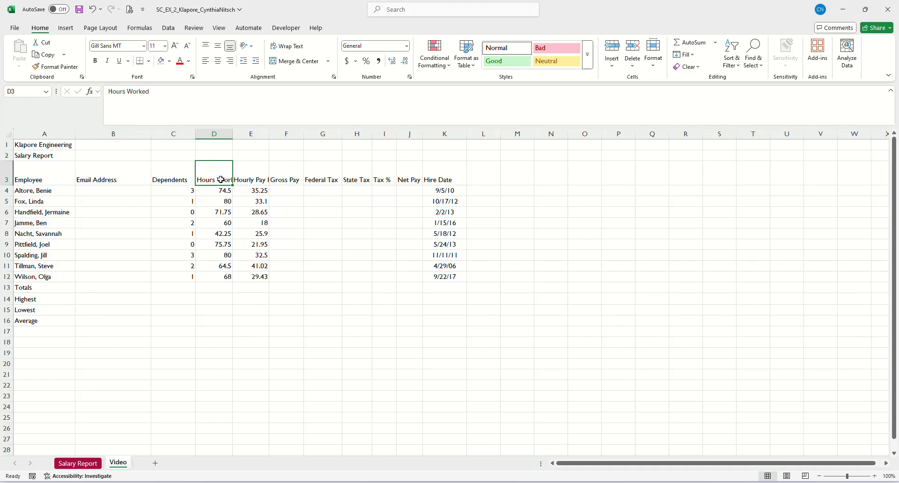
left_click(257, 174)
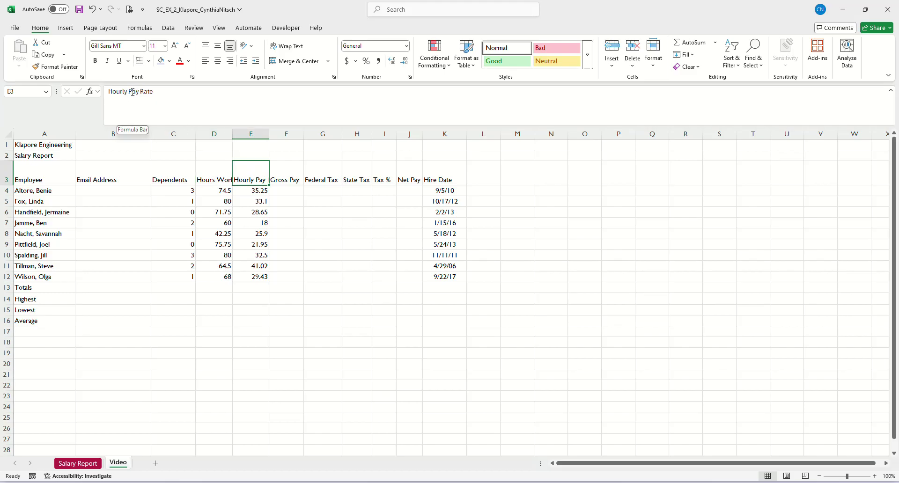
left_click(208, 175)
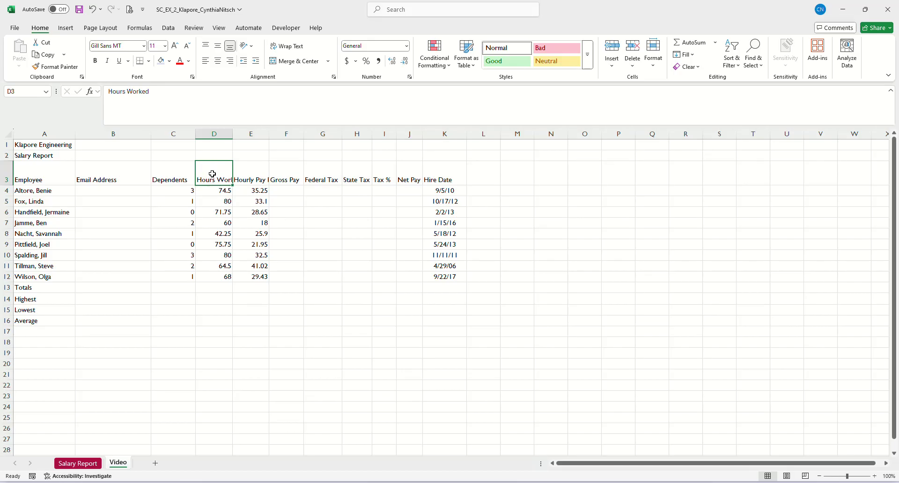
right_click(212, 174)
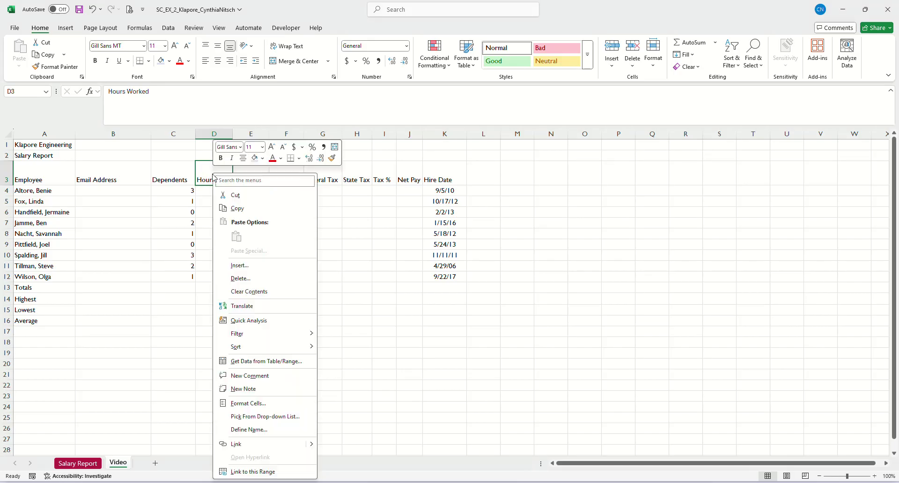
left_click(253, 404)
left_click(160, 358)
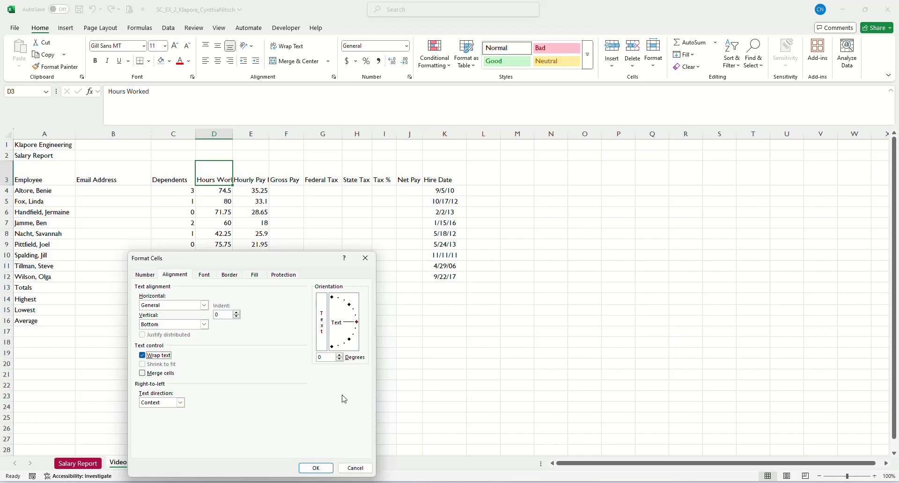
left_click(316, 468)
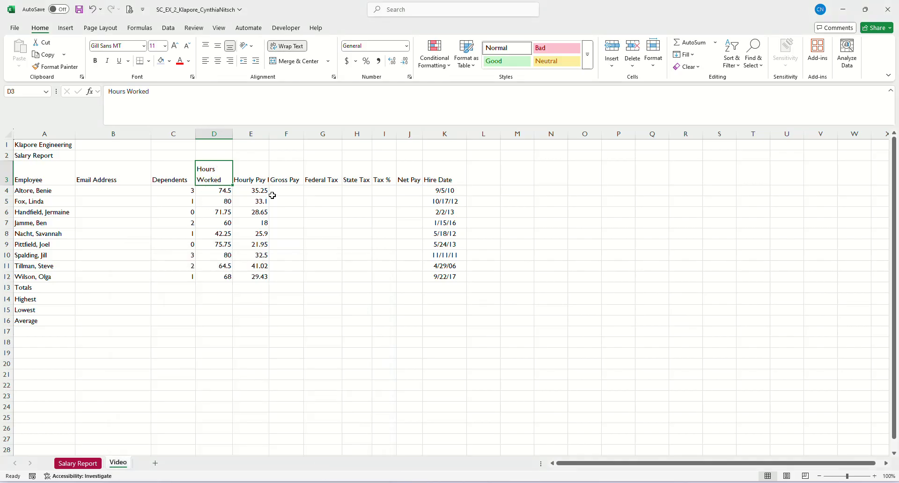
Wrap the text of the Hourly Pay Rate heading in E3
left_click(241, 172)
right_click(243, 172)
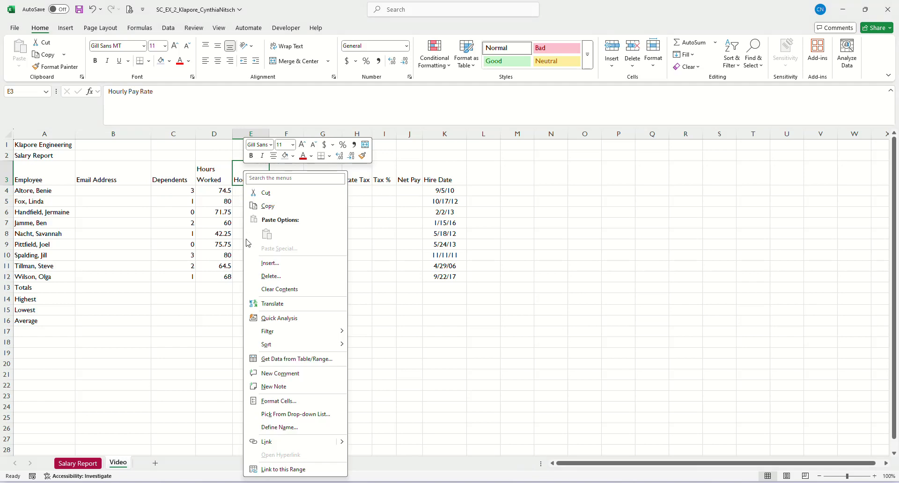
left_click(283, 402)
left_click(181, 359)
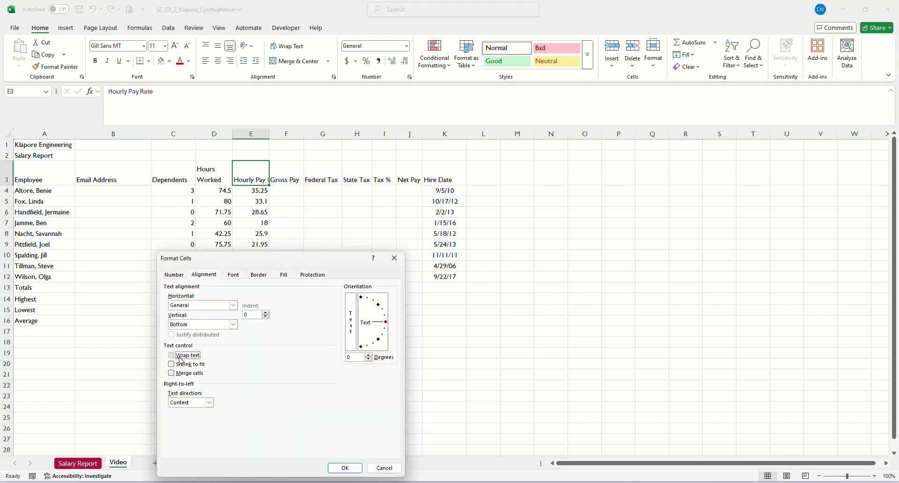
left_click(345, 468)
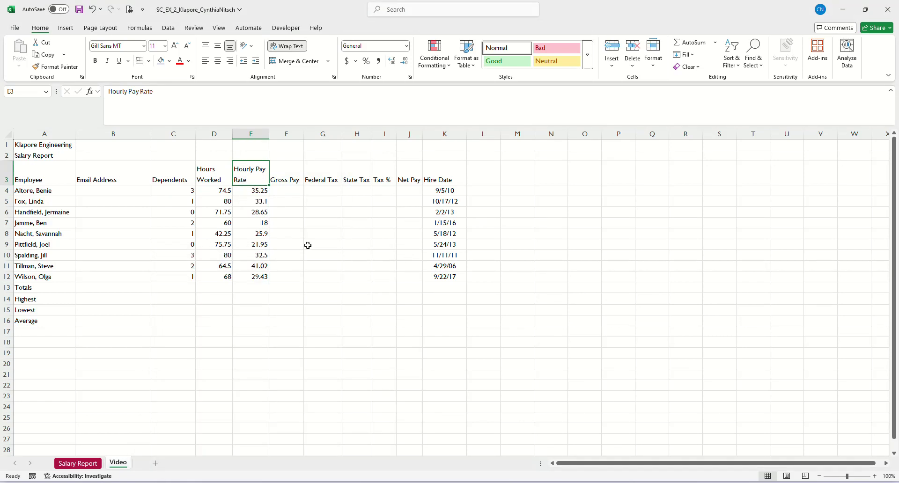
left_click(316, 212)
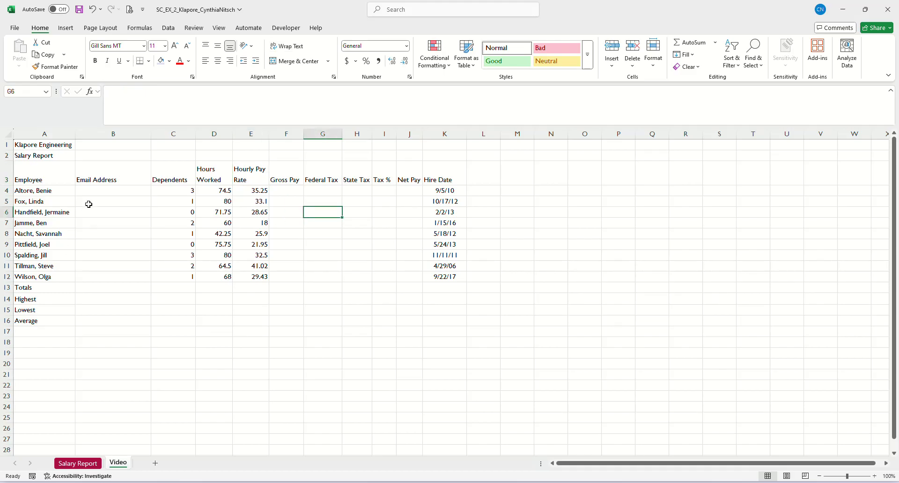
Enter 1 and 2 in N4 and N5 and extend the number series down to N21
left_click(109, 192)
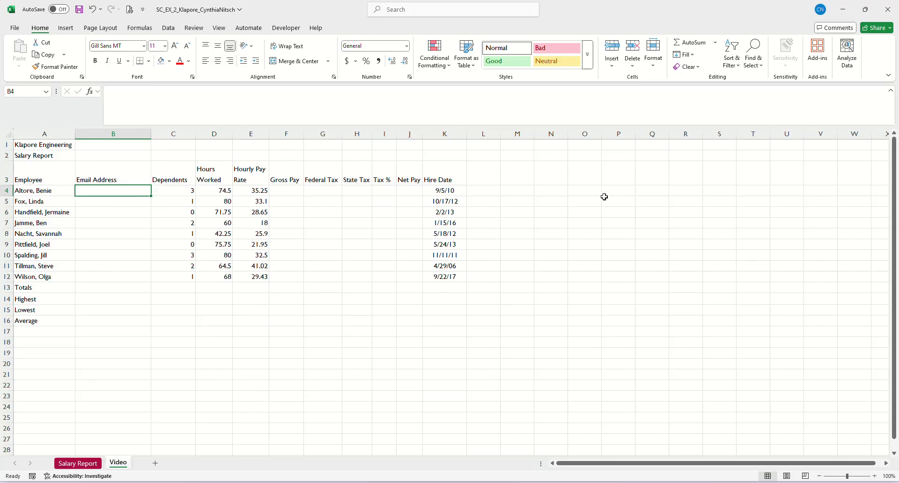
left_click(547, 193)
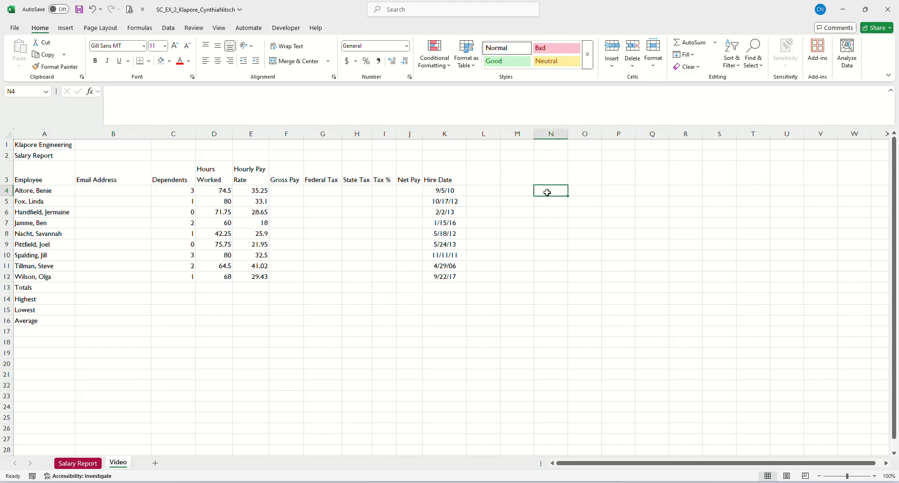
type("1")
key("Return")
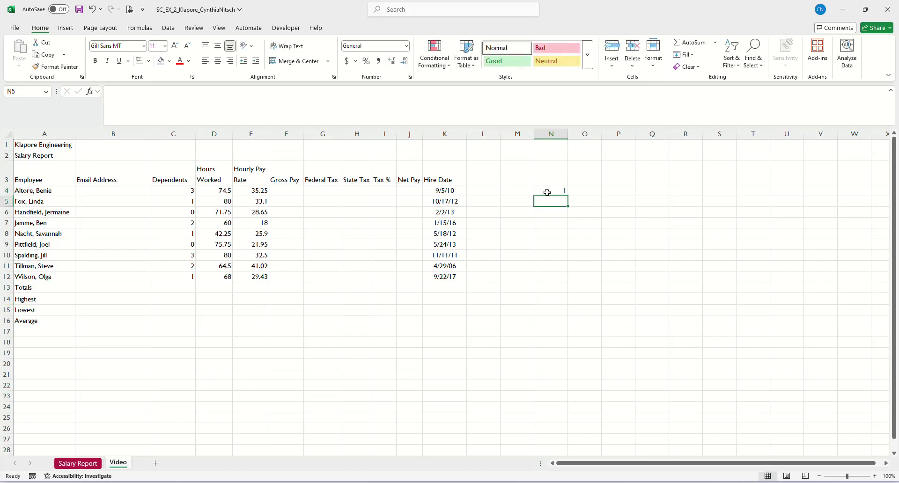
type("2")
key("Return")
left_click_drag(547, 193, 547, 198)
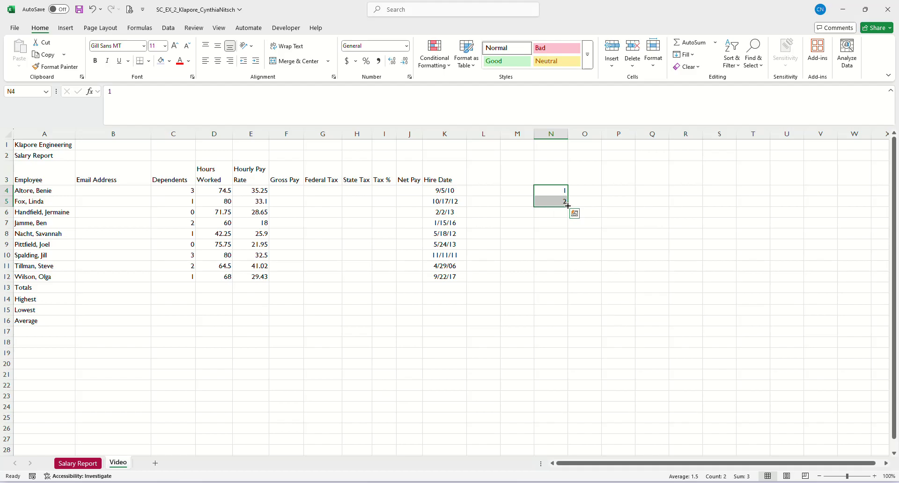
left_click_drag(568, 206, 566, 379)
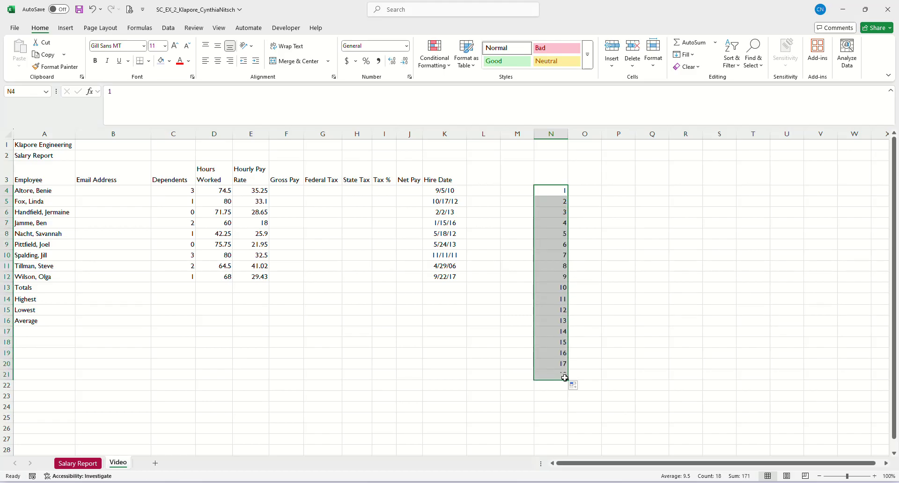
Enter 5 and 10 in P4 and P5 and extend the series in steps of five down to P20
left_click(613, 191)
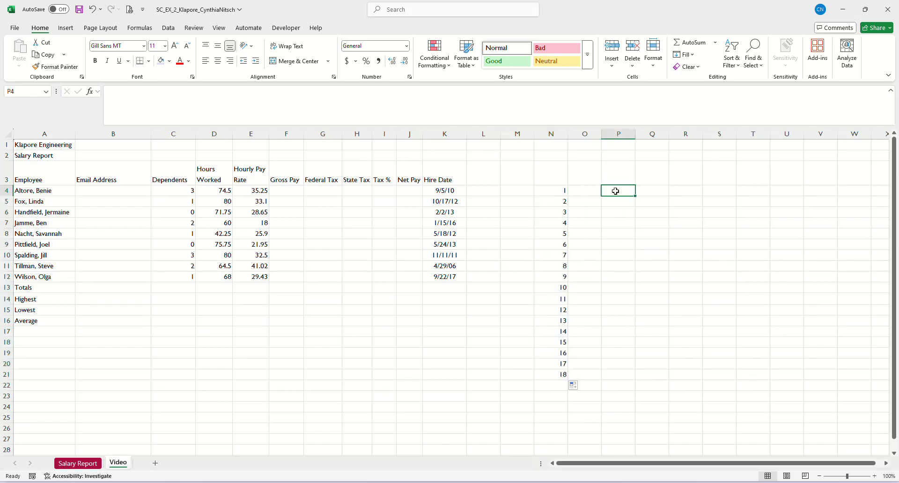
type("5")
key("Return")
type("10")
key("Return")
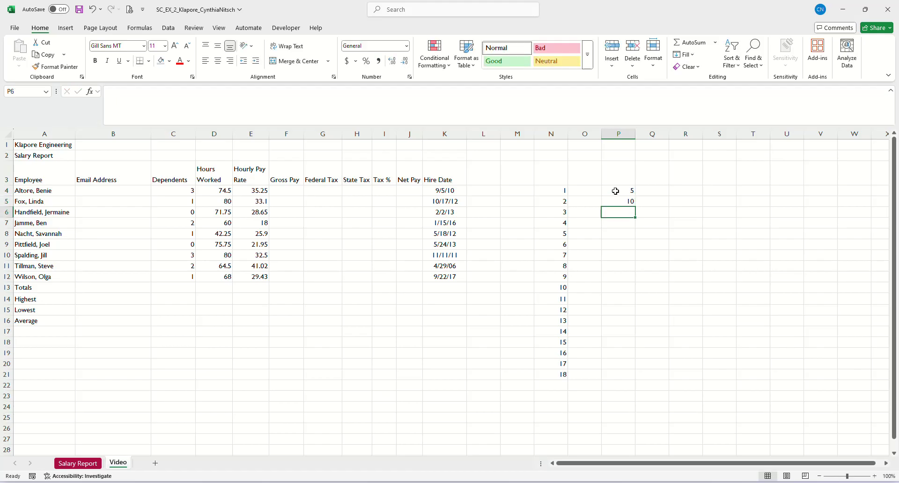
left_click_drag(615, 191, 642, 370)
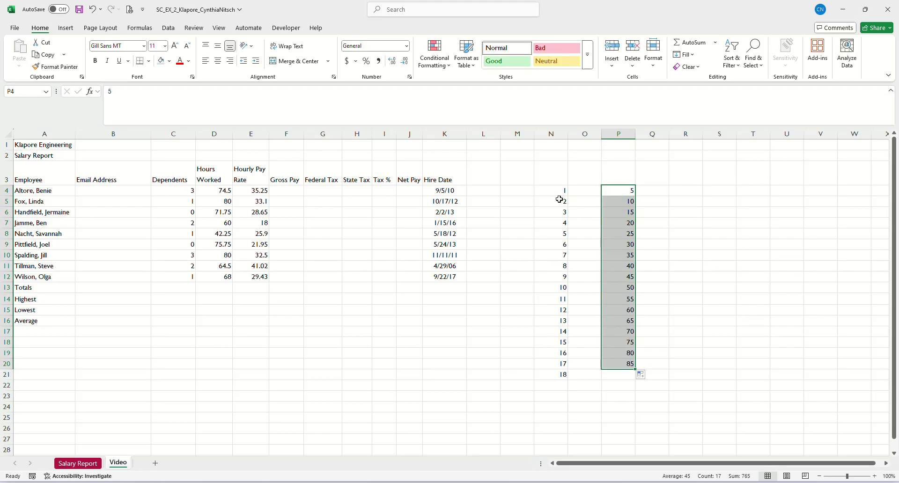
Delete both practice number series in columns N and P
left_click_drag(557, 192, 656, 392)
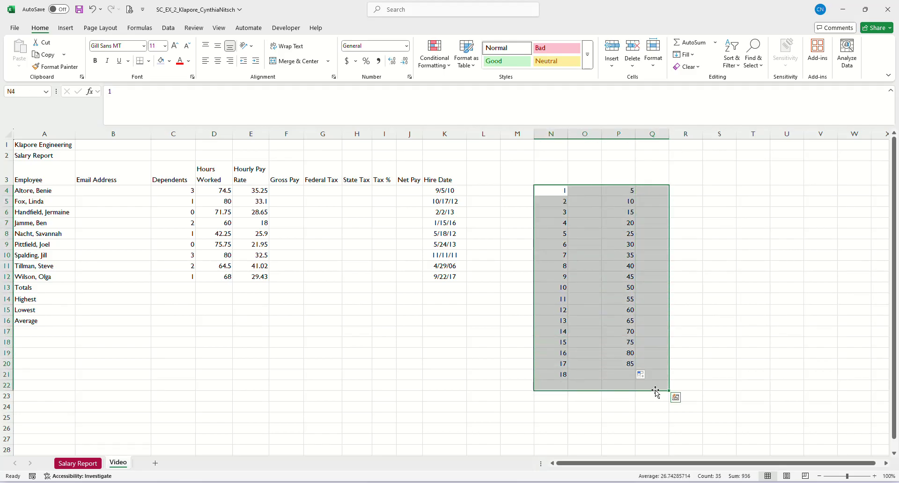
key("Delete")
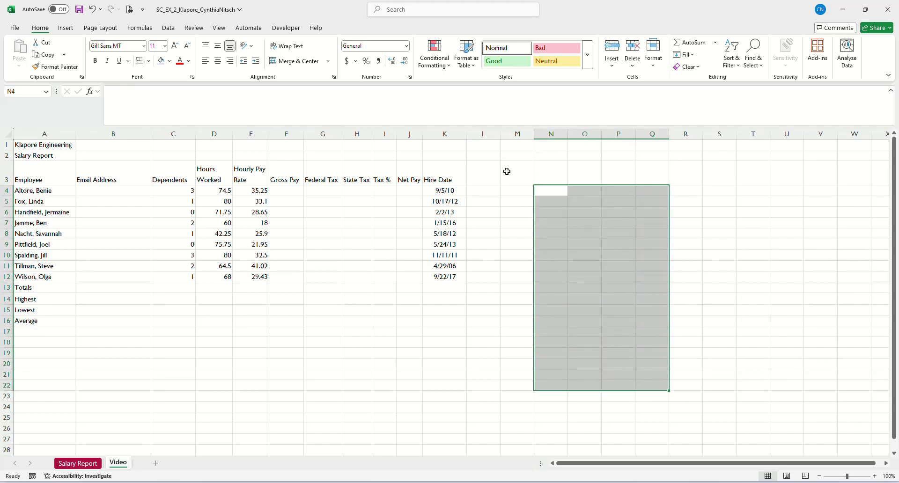
left_click(507, 170)
Enter the first two employees' e-mail addresses in B4 and B5, using first initial plus surname at example.com
left_click(127, 189)
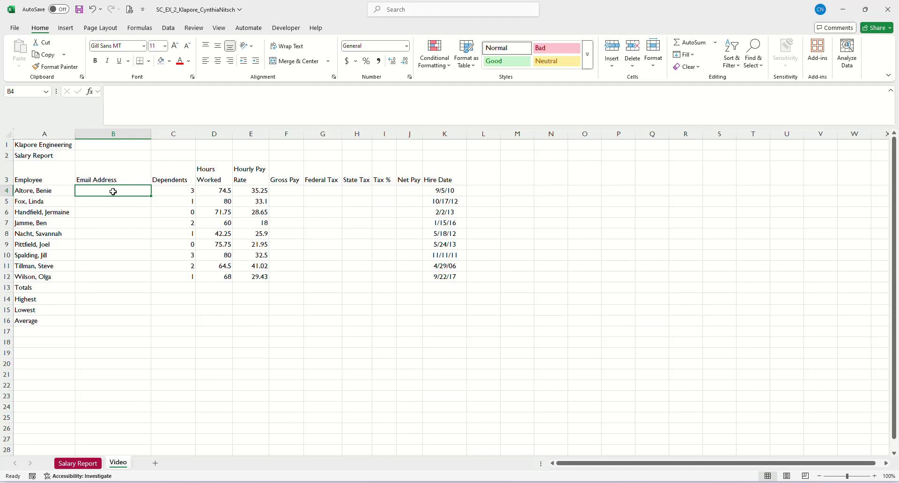
type("b")
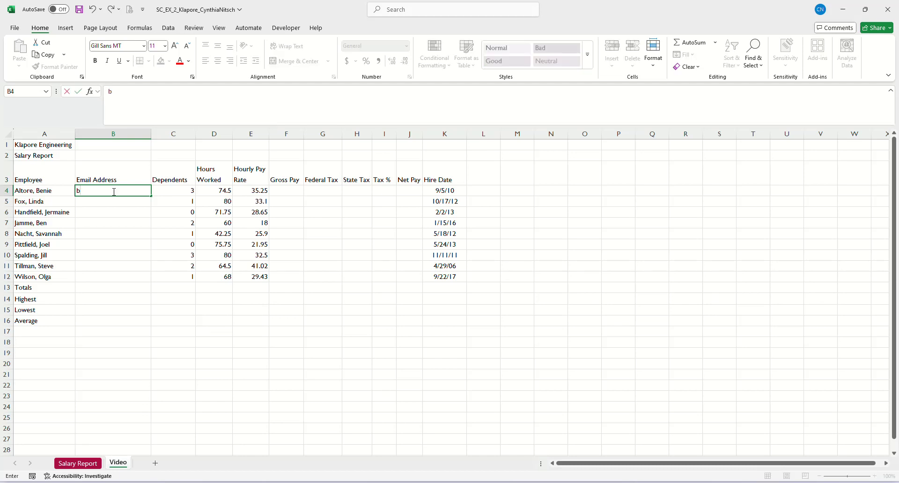
type("altore@example.com")
key("Return")
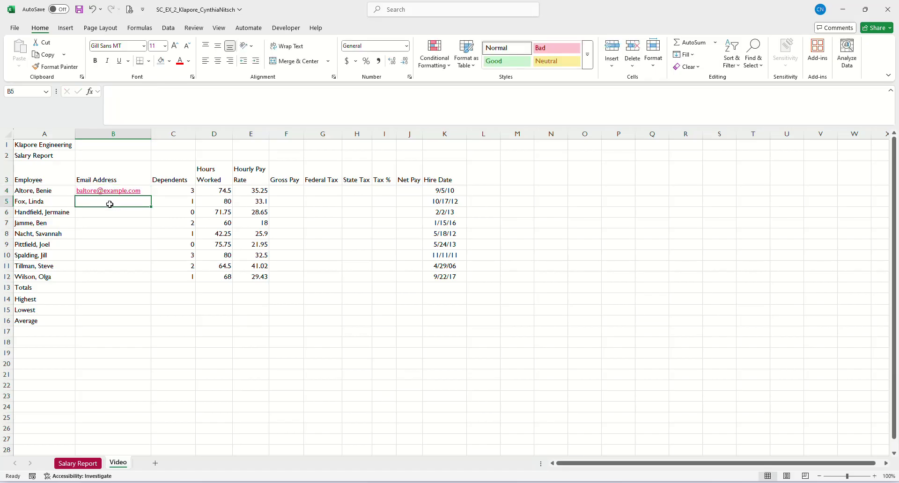
type("l")
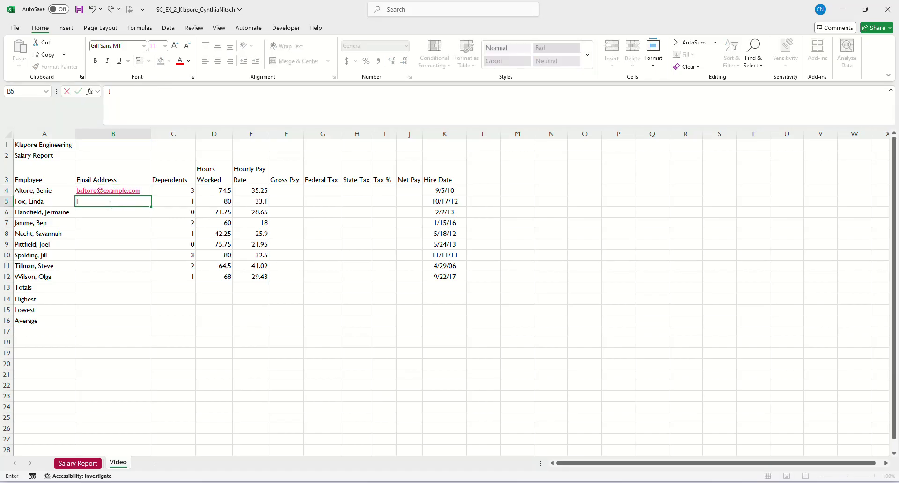
type("fox@")
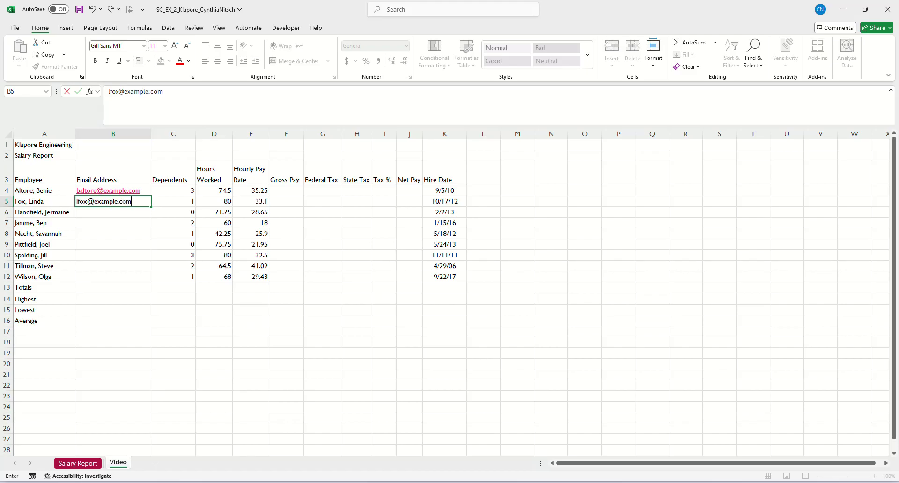
type("example.com")
left_click(104, 230)
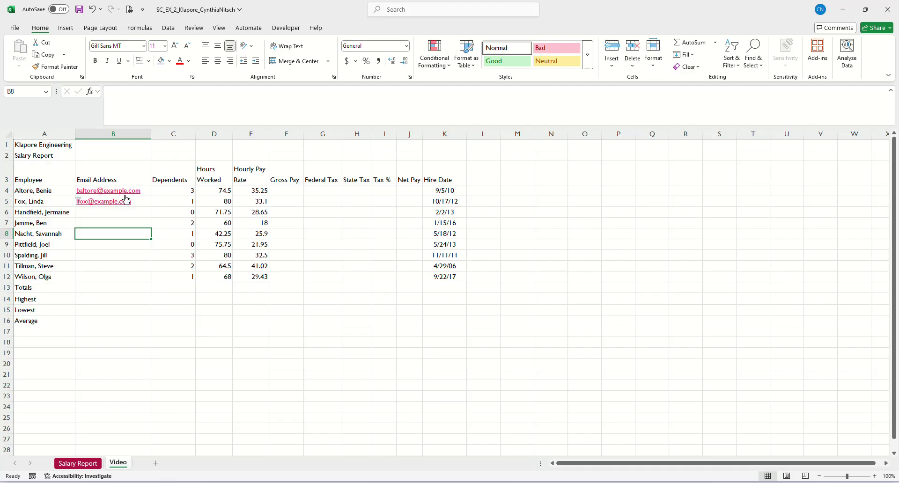
Flash Fill the Email Address range B4:B12 from the pattern of the first two entries
left_click_drag(149, 190, 129, 278)
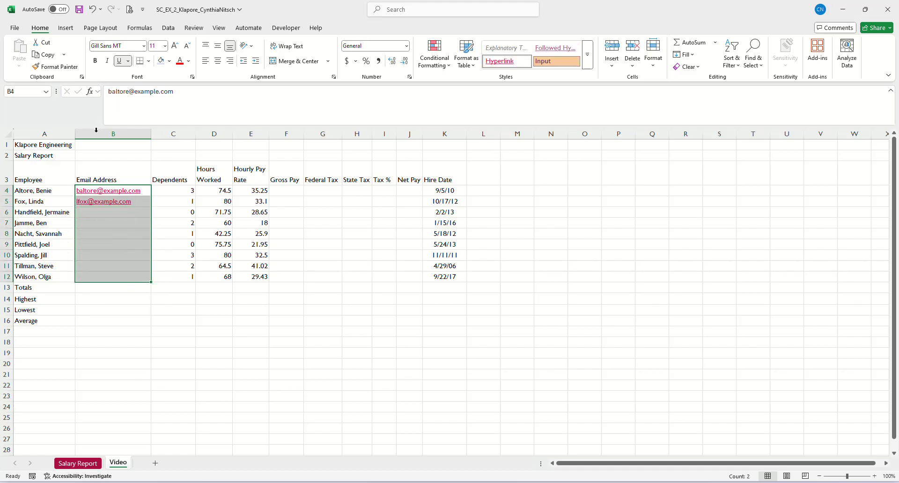
left_click(169, 29)
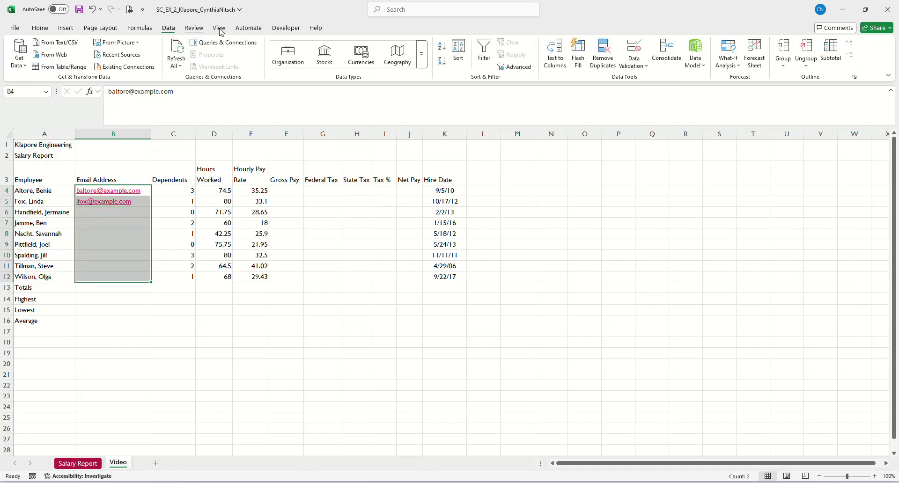
left_click(579, 50)
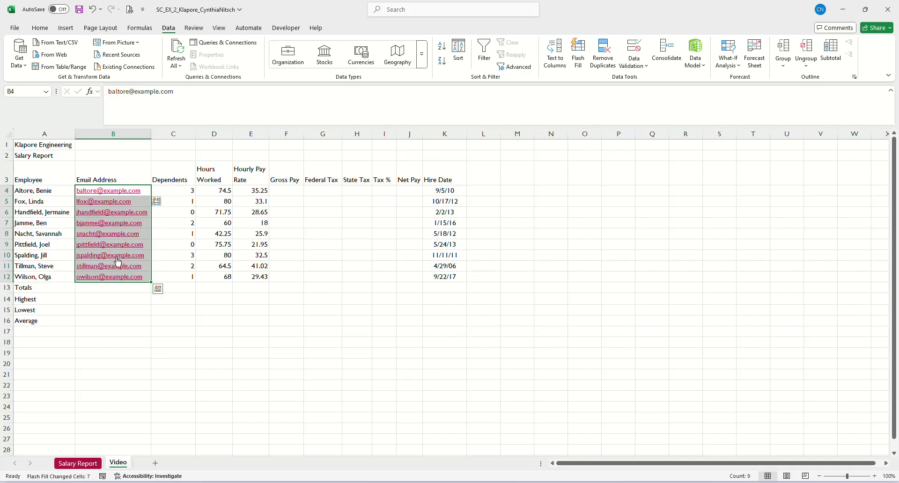
Insert a blank worksheet after the Video sheet and delete it, and do the same once more
left_click(103, 288)
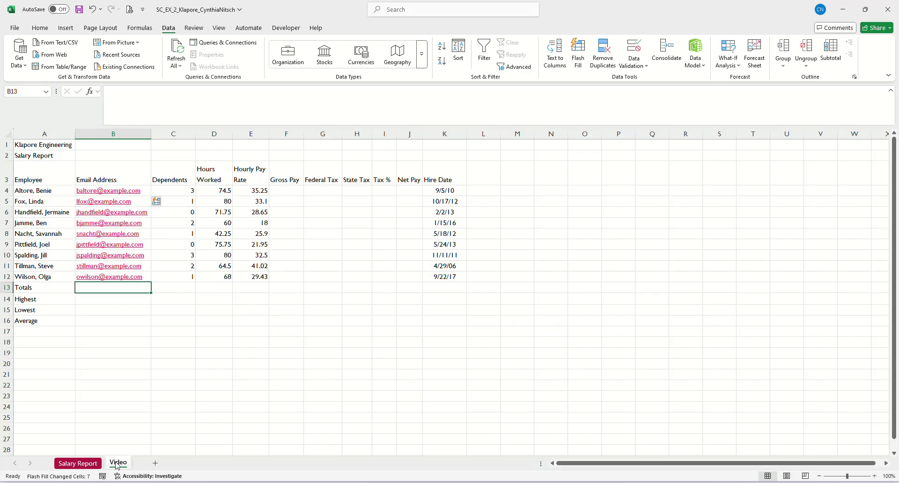
left_click(155, 463)
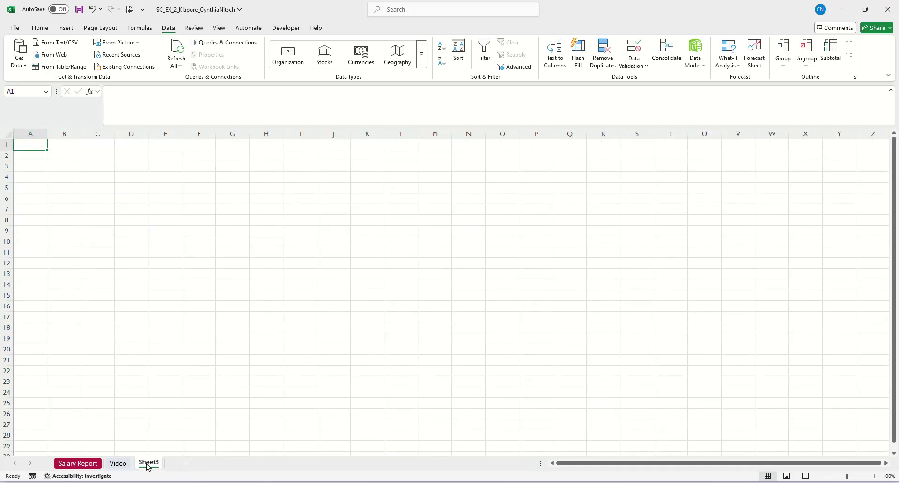
right_click(148, 465)
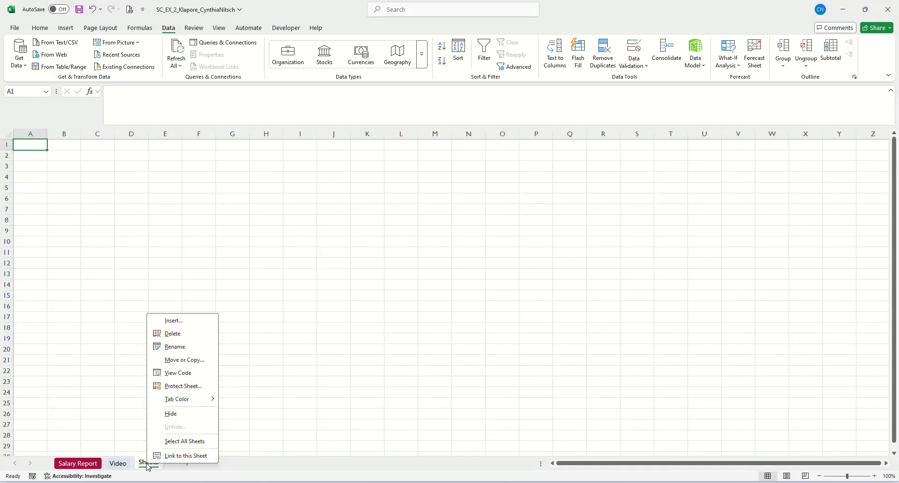
left_click(172, 334)
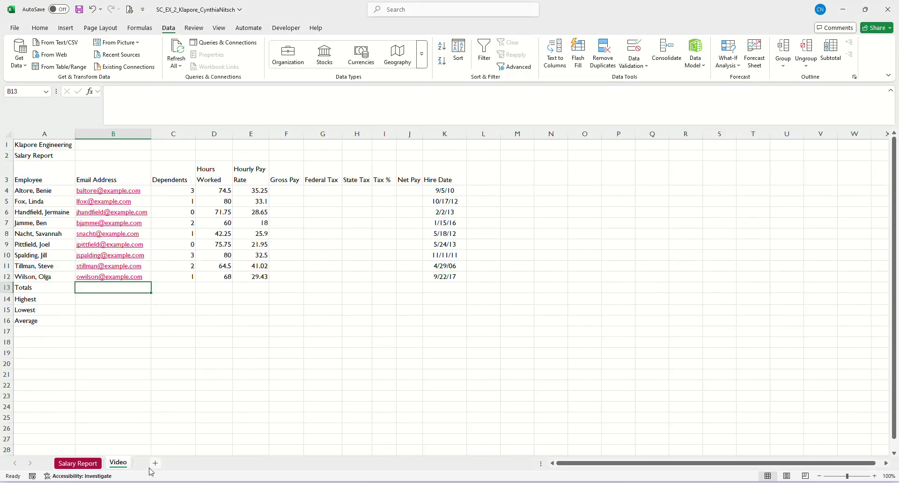
left_click(154, 464)
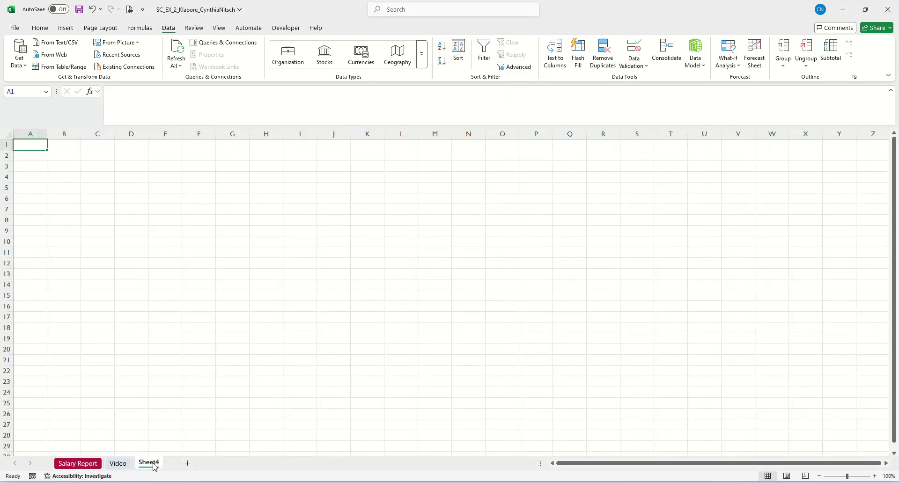
right_click(153, 464)
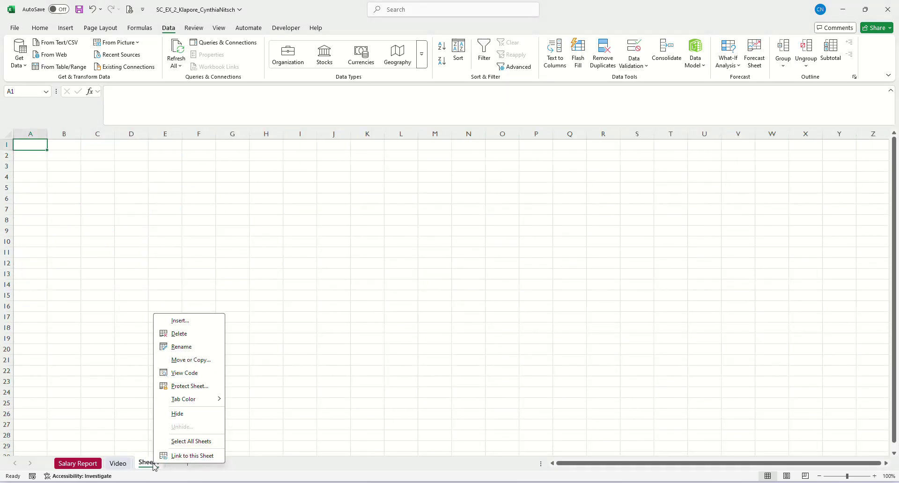
left_click(179, 334)
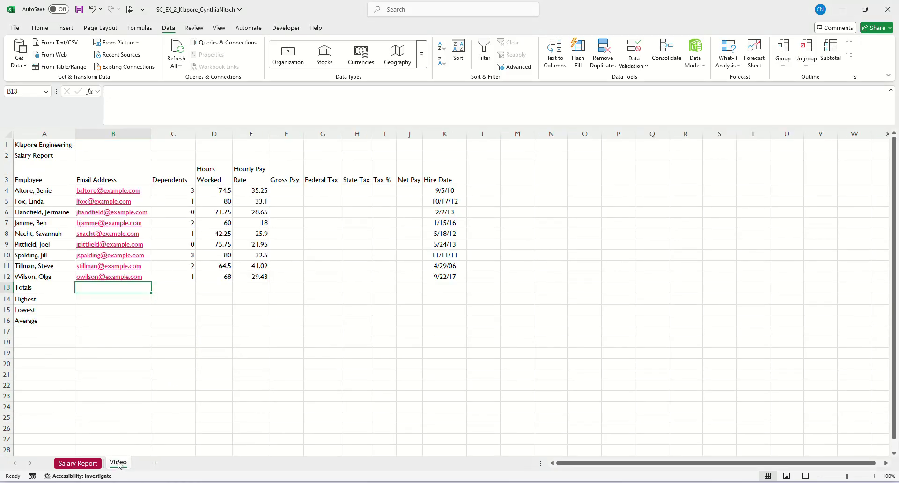
Rename the Video sheet as Salary Report Video
double_click(118, 463)
key("Home")
type("Salar")
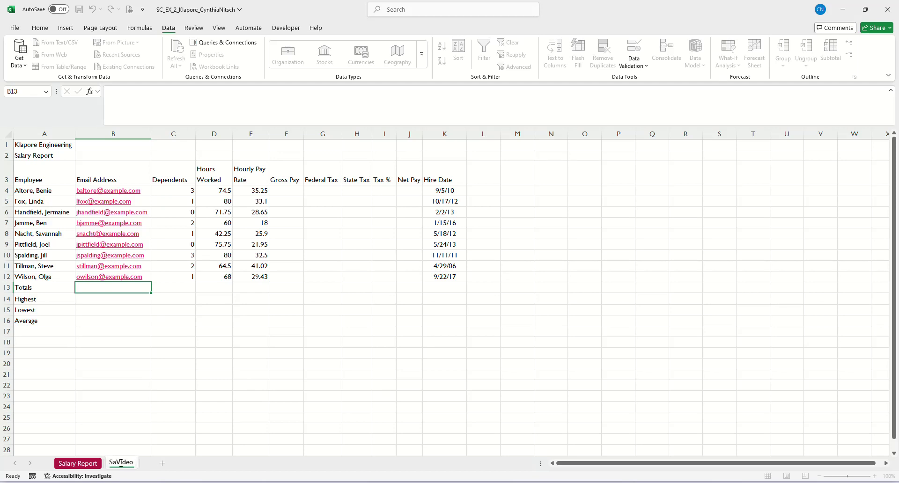
type("y Report")
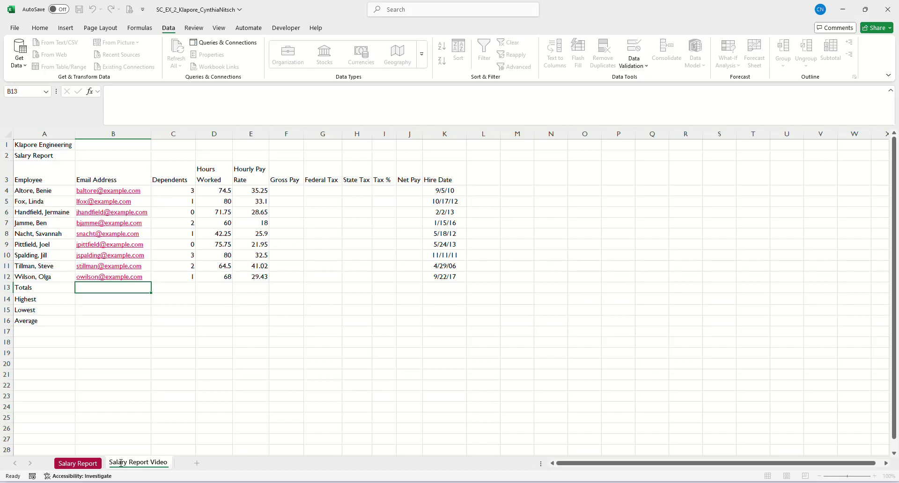
left_click(216, 407)
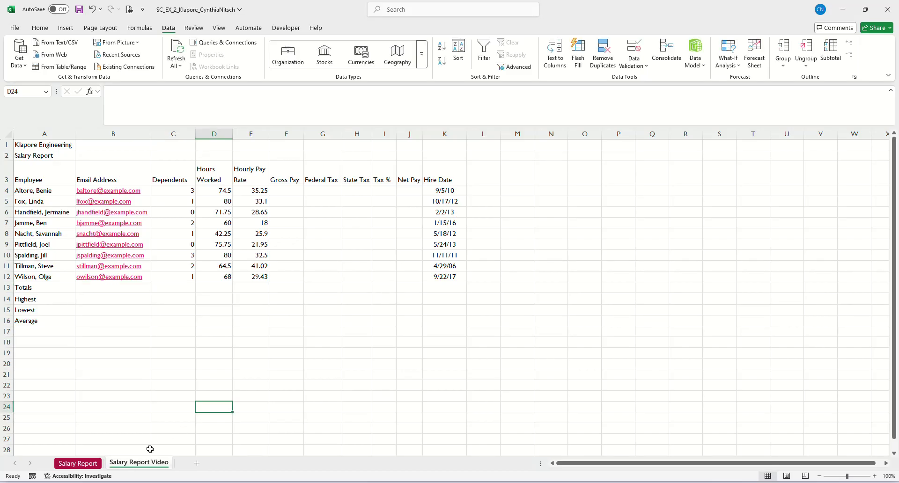
Colour the Salary Report Video sheet tab blue and check it by switching to the Salary Report sheet and back
right_click(142, 463)
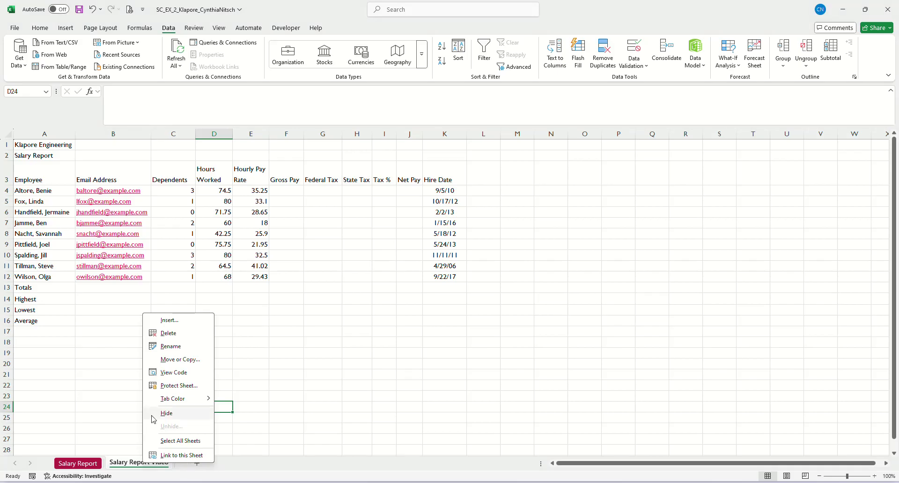
left_click(327, 353)
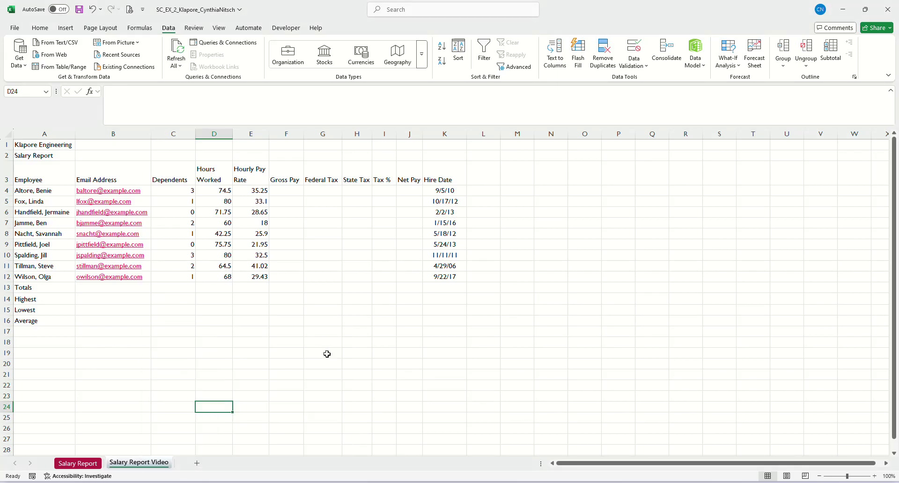
left_click(345, 395)
left_click(78, 463)
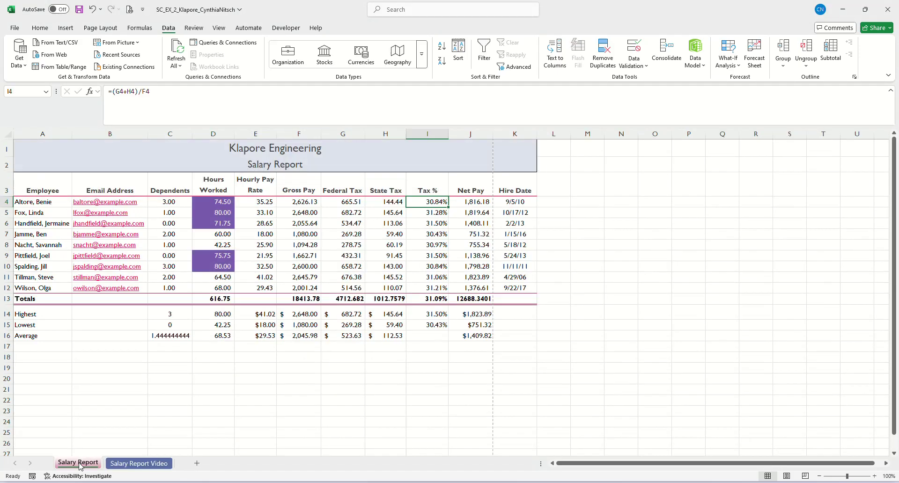
left_click(124, 464)
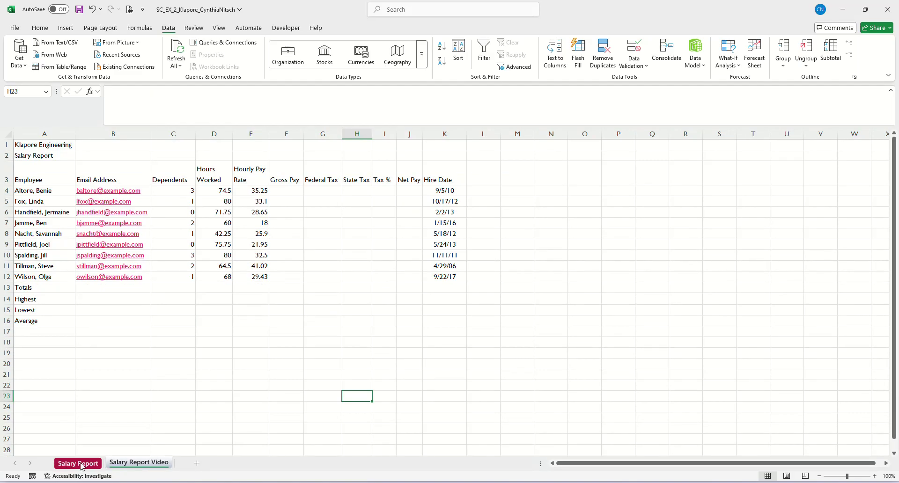
left_click(176, 354)
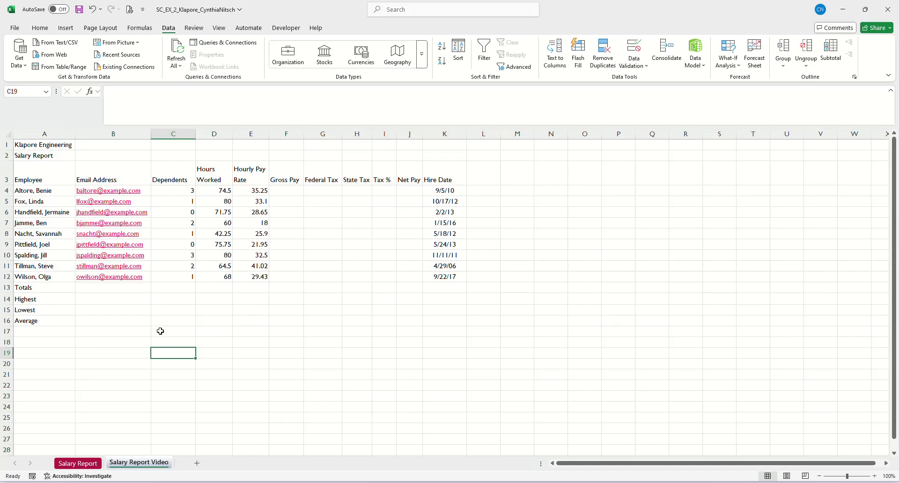
left_click(289, 190)
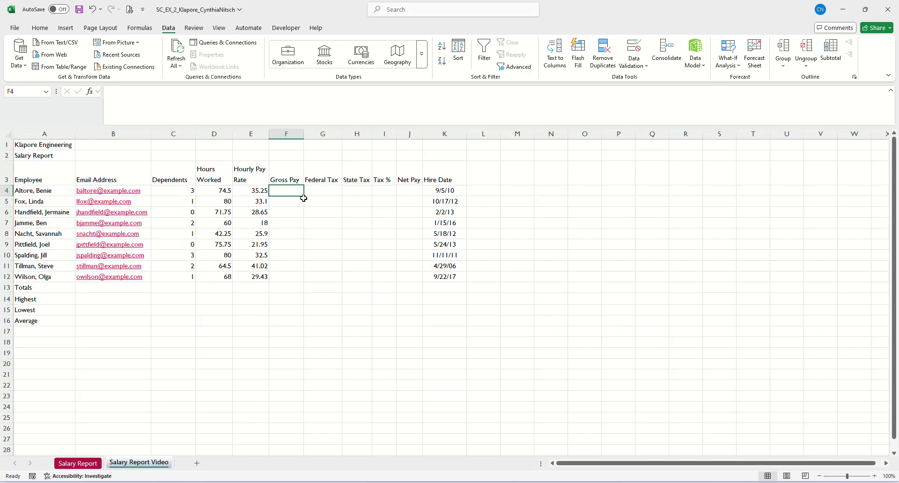
left_click(179, 192)
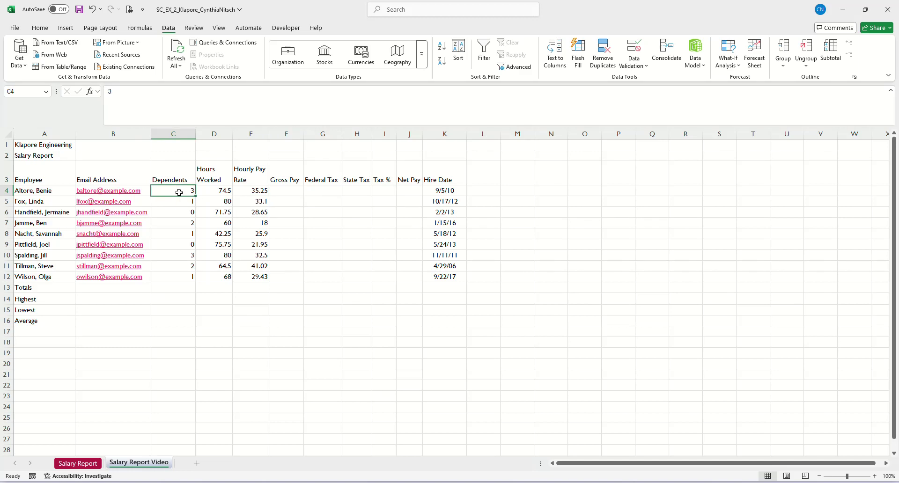
left_click(214, 187)
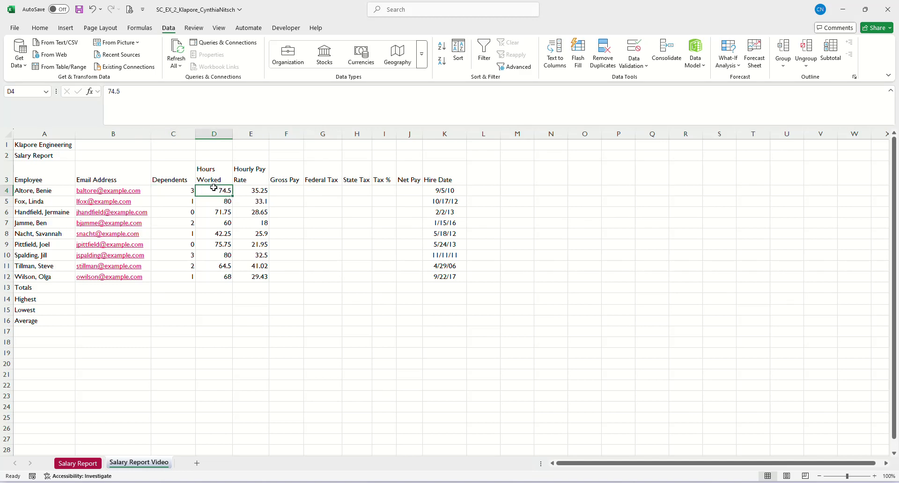
left_click(257, 191)
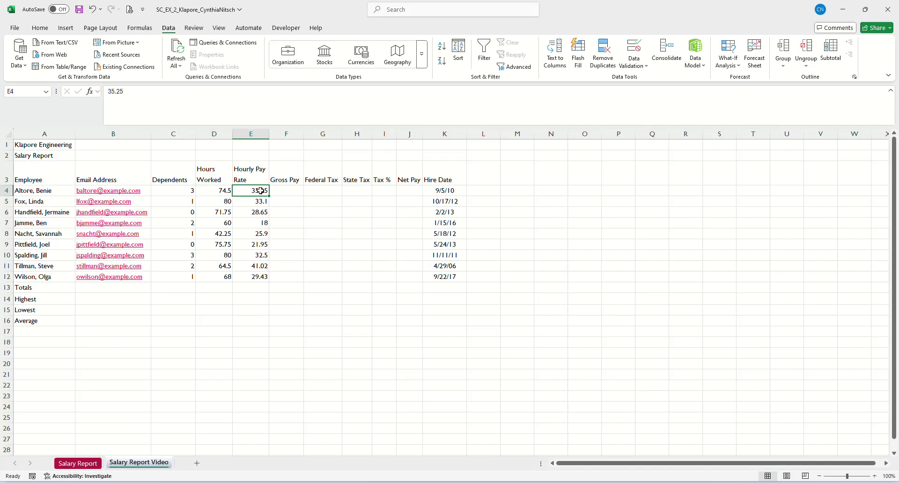
Calculate the first employee's gross pay in F4 as hours worked times hourly pay rate, with the formula =D4*E4
left_click(297, 189)
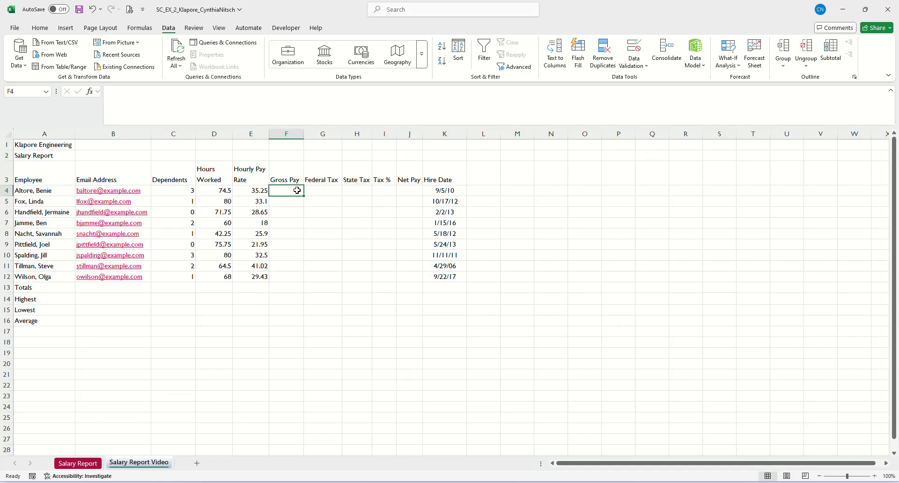
type("=")
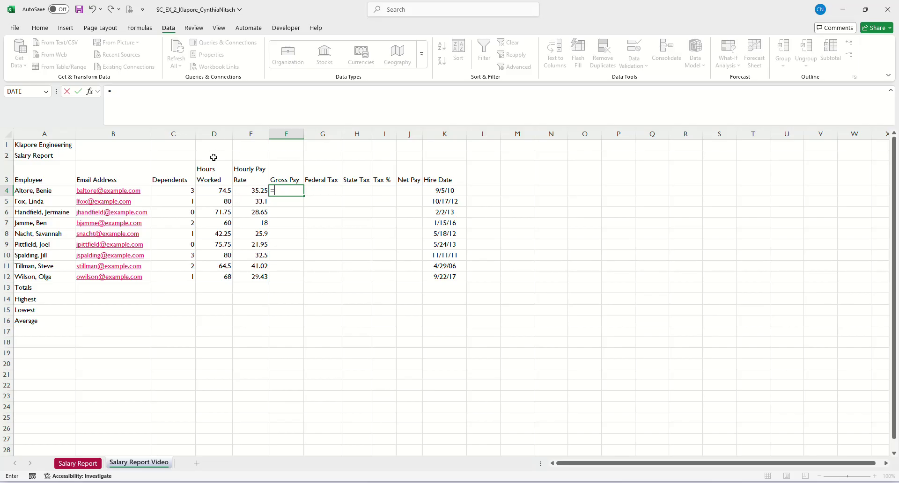
left_click(219, 191)
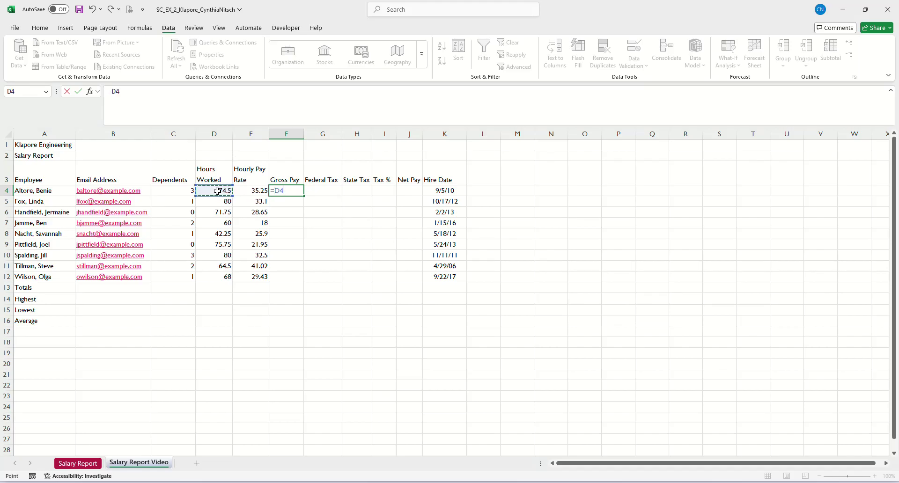
type("*")
left_click(255, 190)
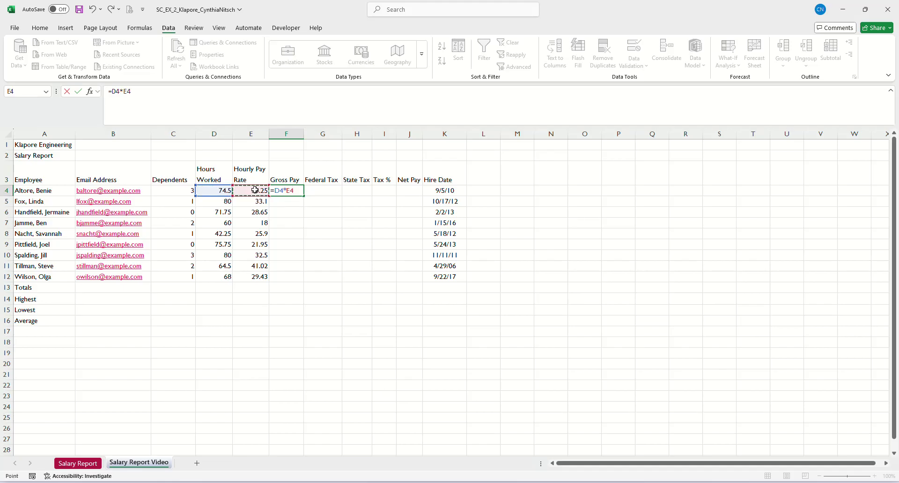
key("Return")
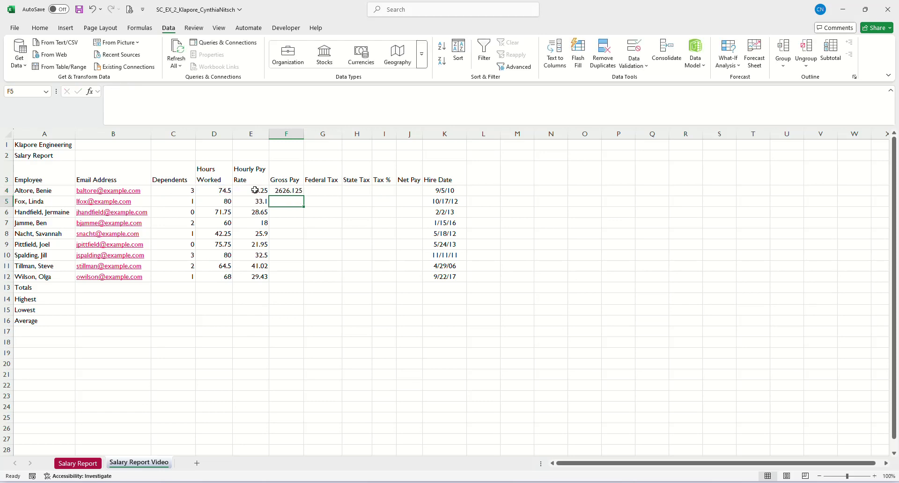
Calculate the first employee's federal tax in G4 with the formula =.26*(F4-C4*22.16)
left_click(324, 191)
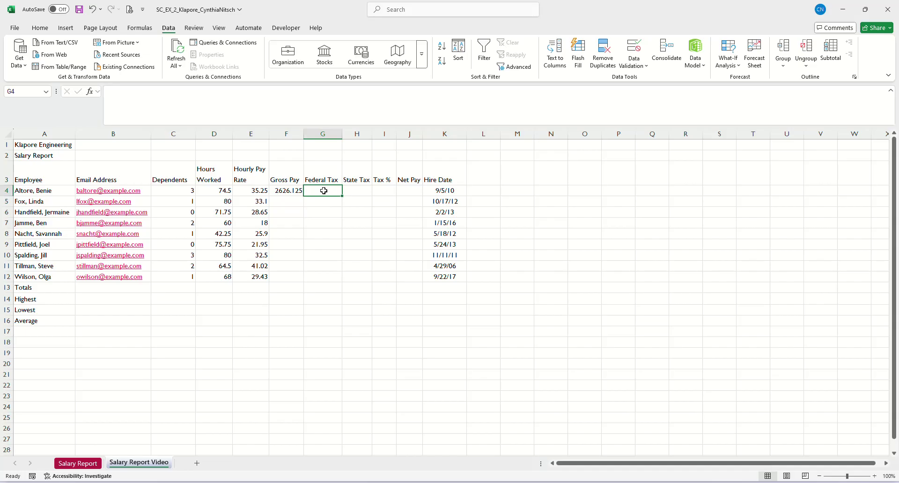
type("=")
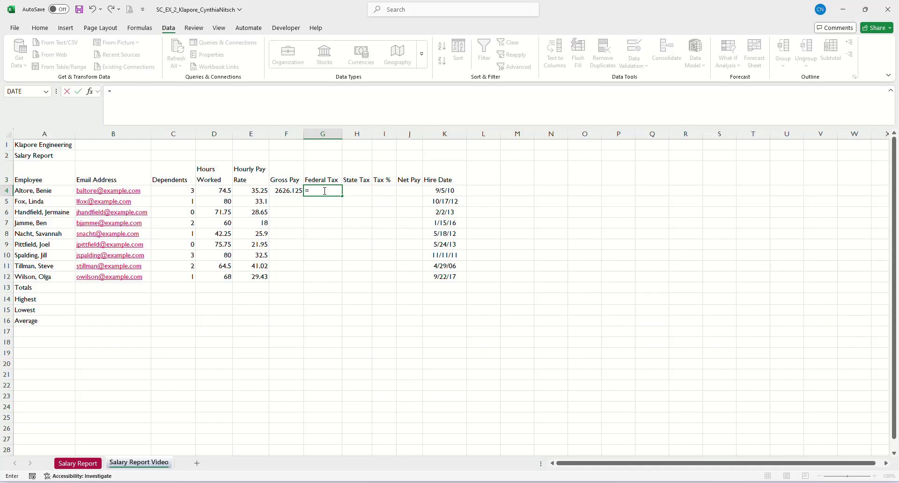
type(".26*(")
left_click(284, 191)
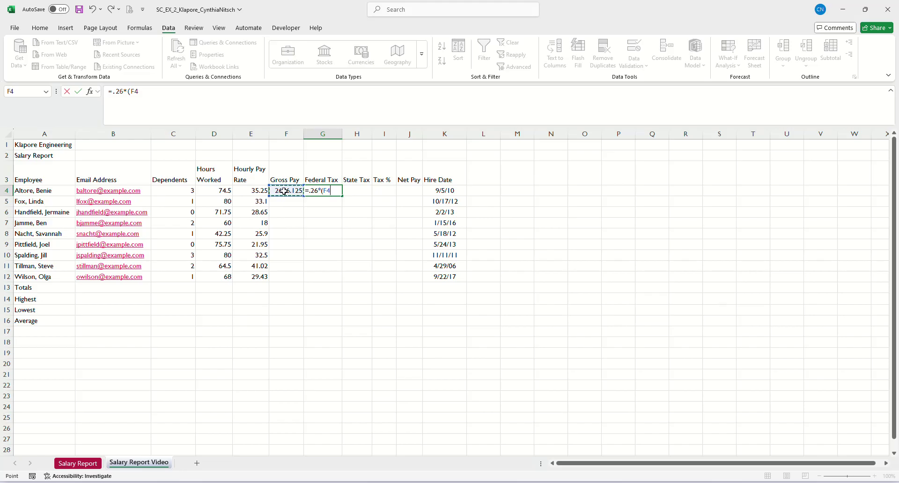
type("-")
left_click(182, 191)
type("*22.16")
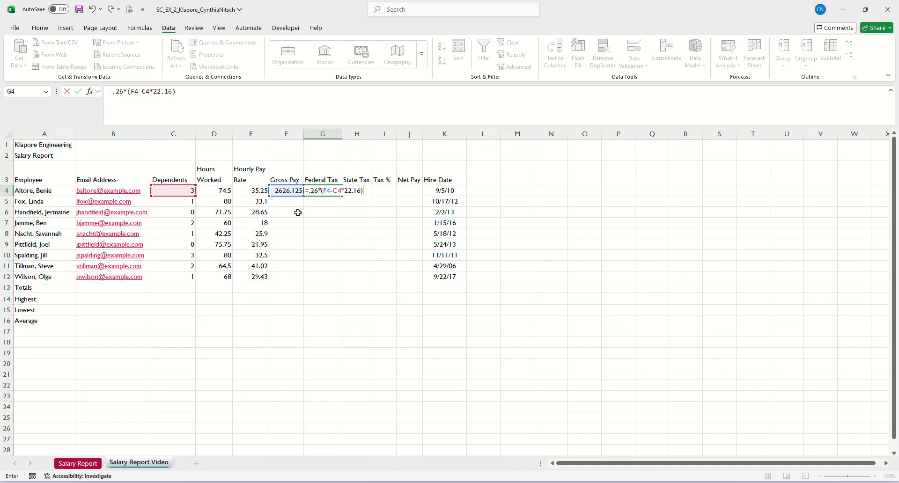
key("Return")
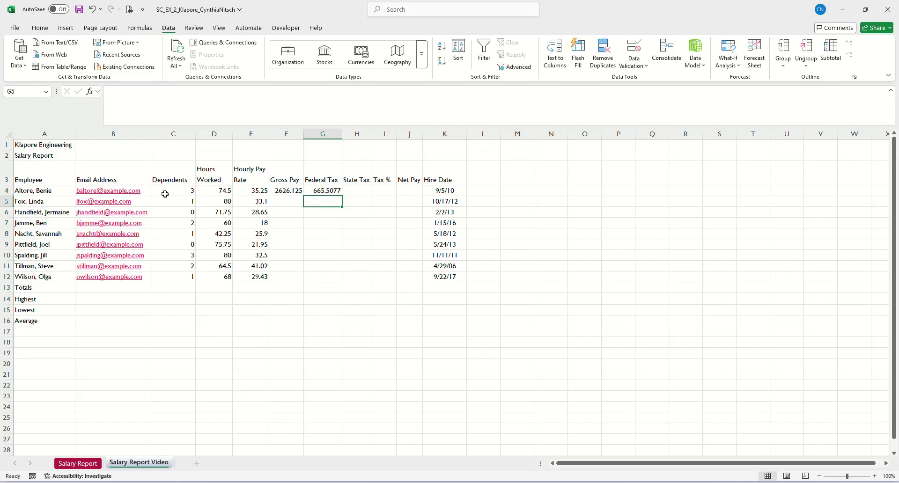
Calculate the first employee's state tax in H4 as 5.5 percent of gross pay, with the formula =0.055*F4
left_click(364, 192)
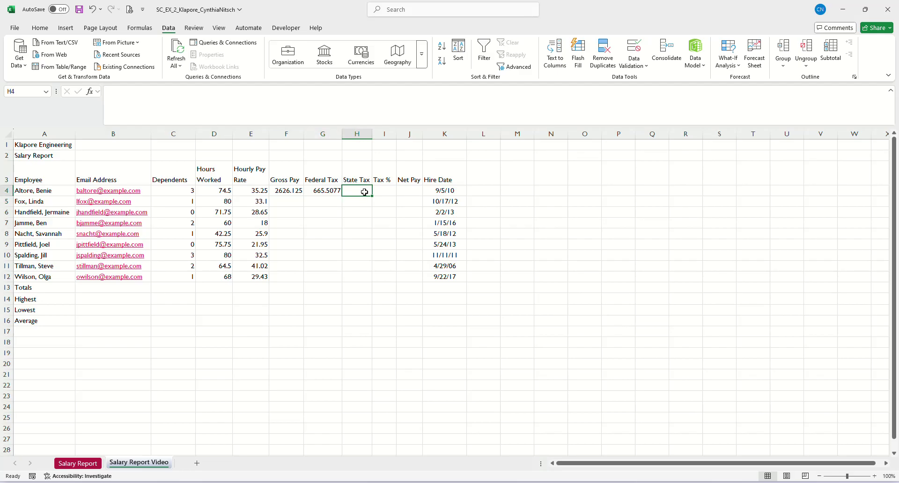
type("=")
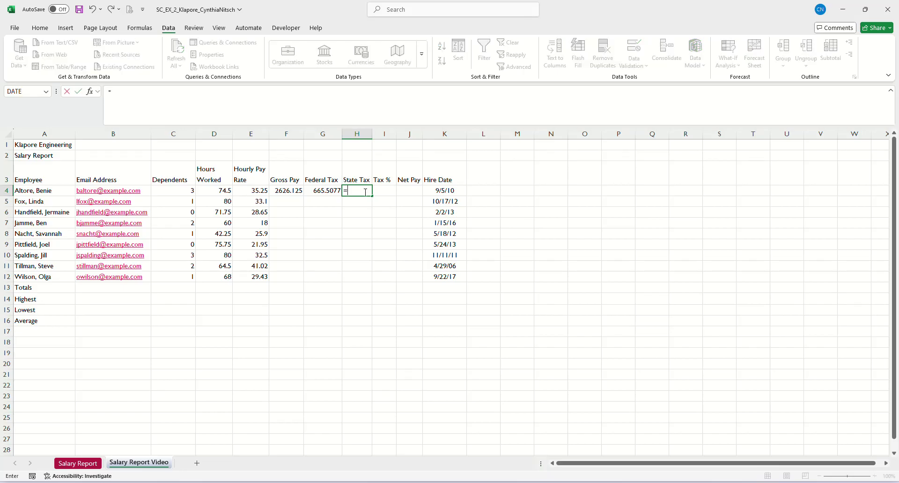
type("0.055*")
left_click(286, 191)
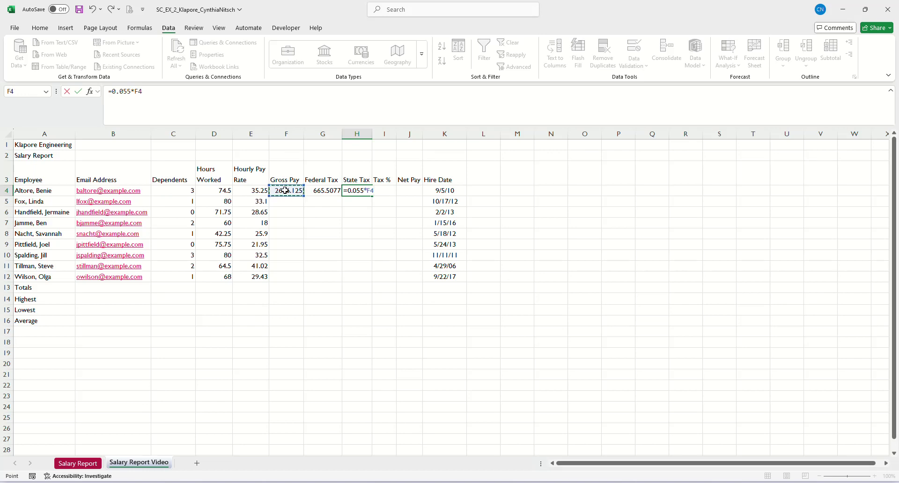
key("Return")
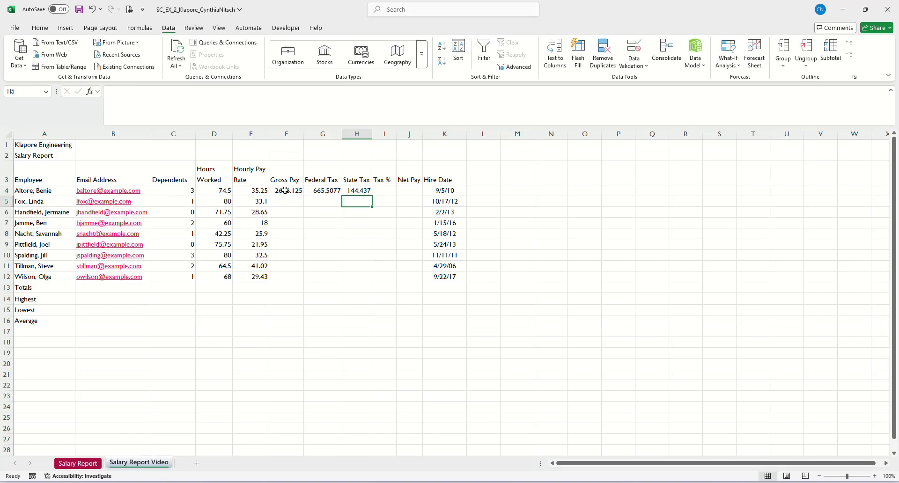
Calculate the first employee's tax percentage in I4 as federal plus state tax divided by gross pay, with the formula =(G4+H4)/F4
left_click(385, 190)
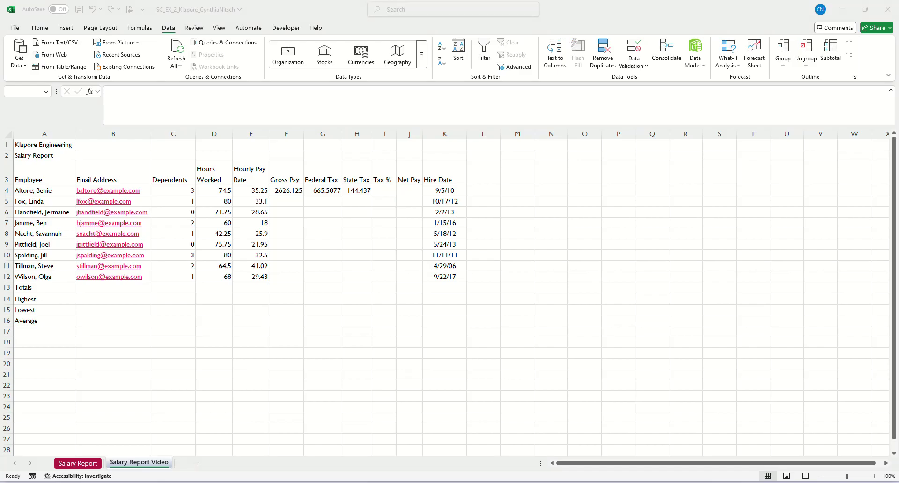
left_click(387, 190)
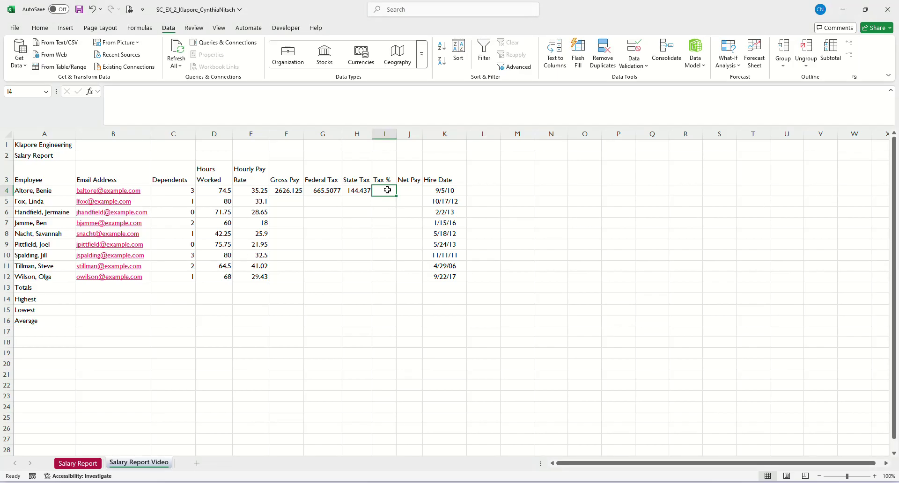
type("=")
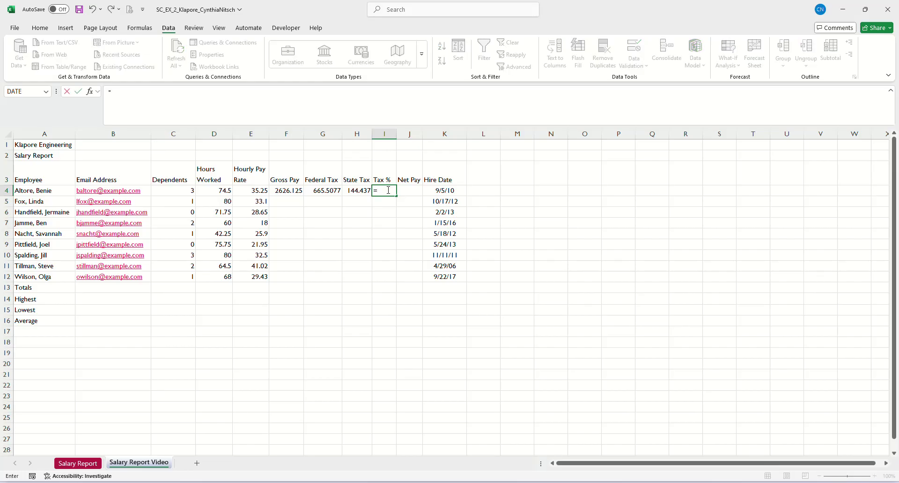
type("(")
left_click(331, 189)
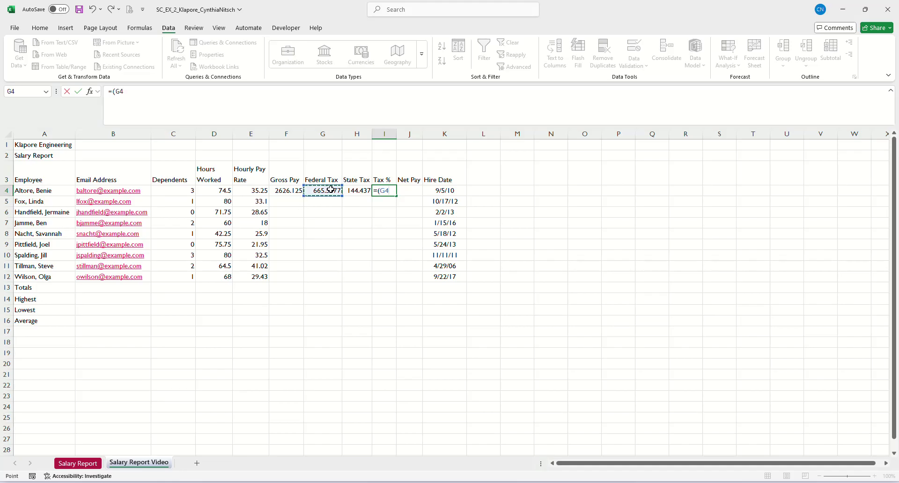
type("+")
left_click(358, 190)
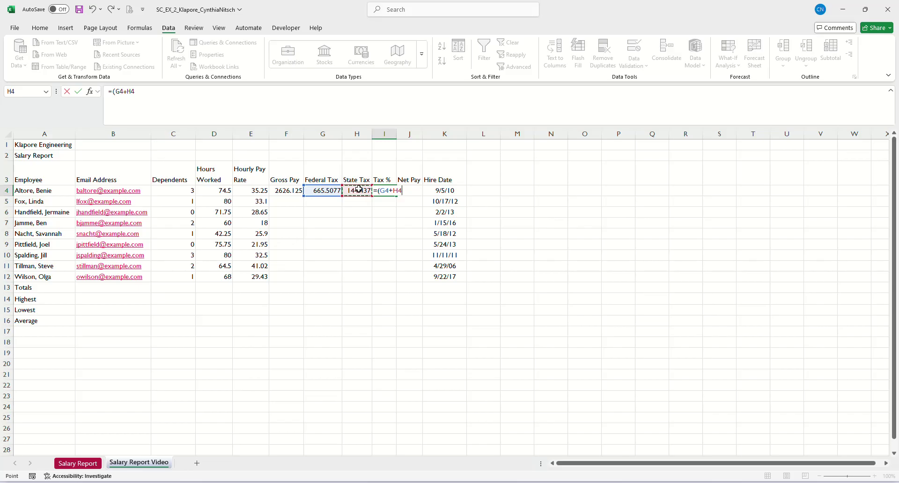
type(")/")
left_click(285, 190)
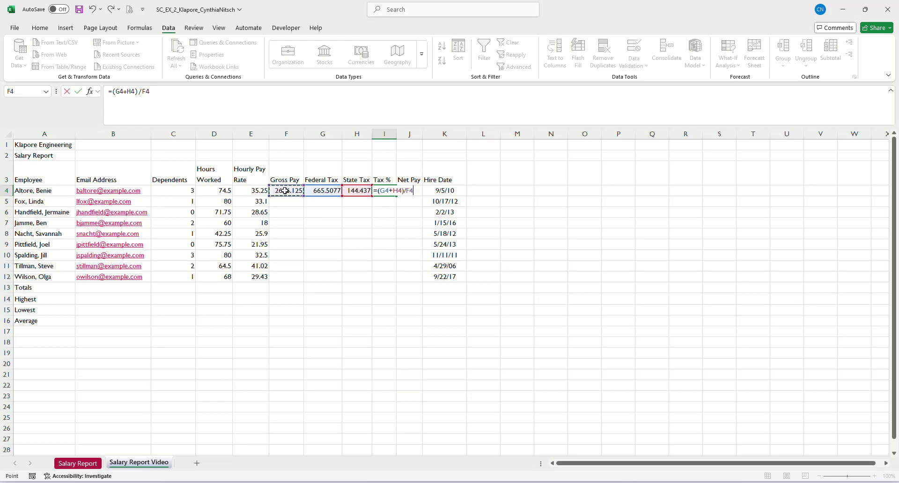
key("Return")
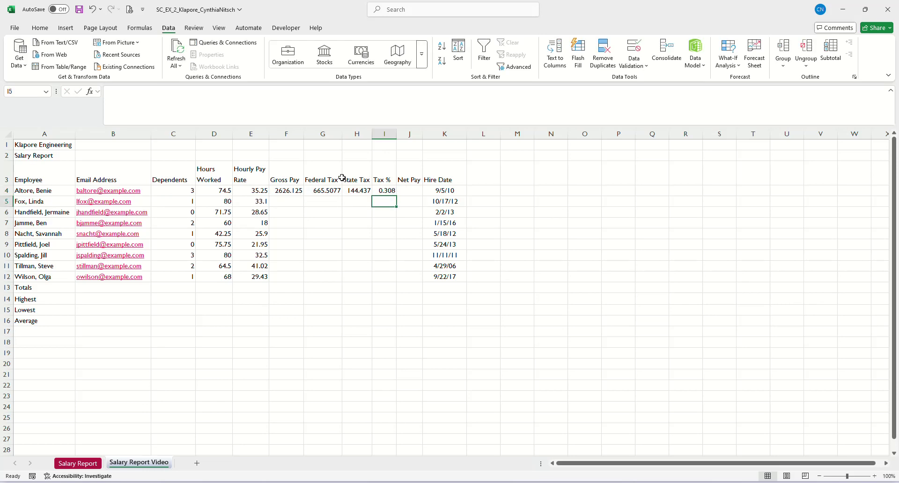
Format the first employee's tax percentage in I4 as a percentage with two decimal places
left_click(383, 190)
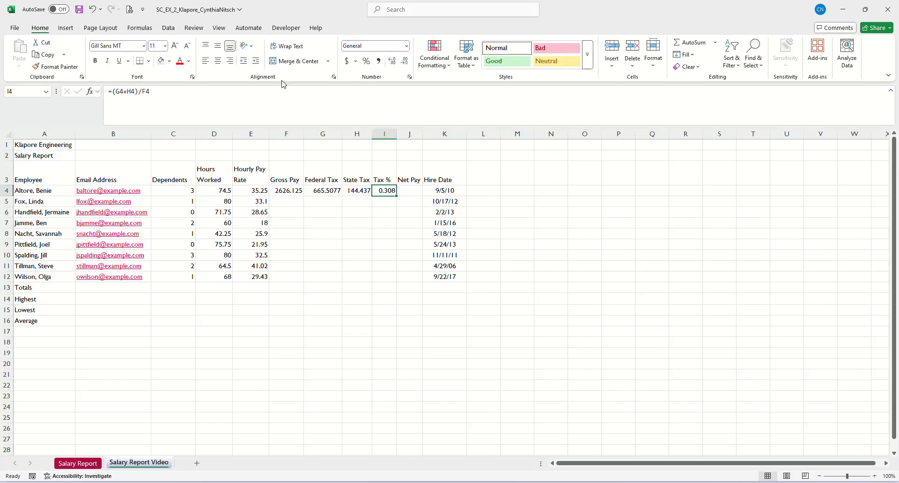
left_click(366, 61)
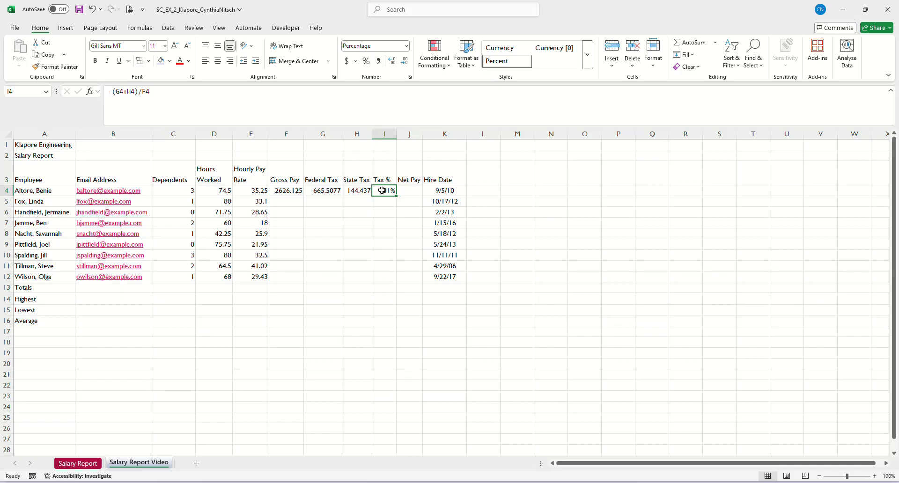
left_click(394, 60)
left_click(395, 61)
Calculate the first employee's net pay in J4 as gross pay minus both taxes, with the formula =F4-(G4+H4)
left_click(411, 192)
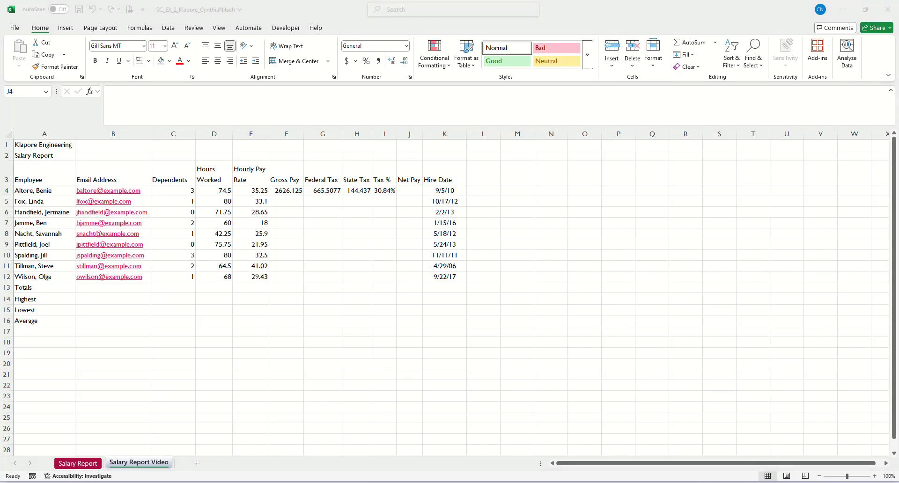
left_click(407, 191)
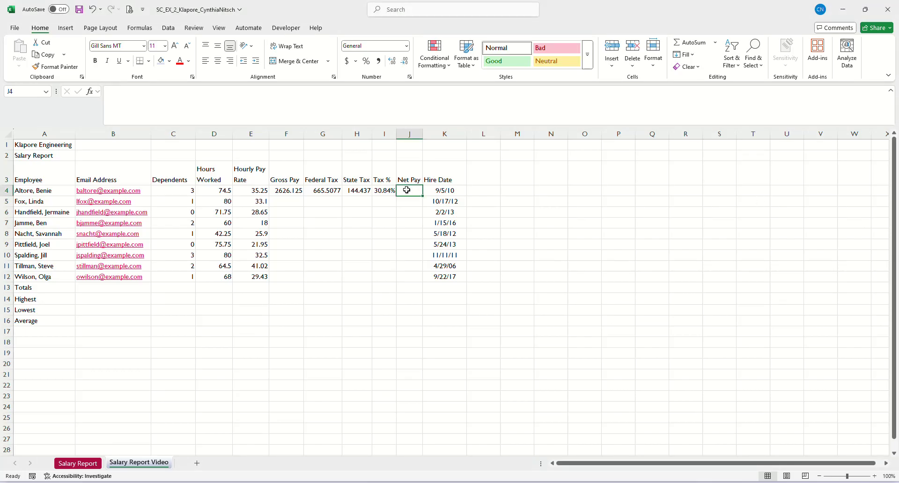
type("=")
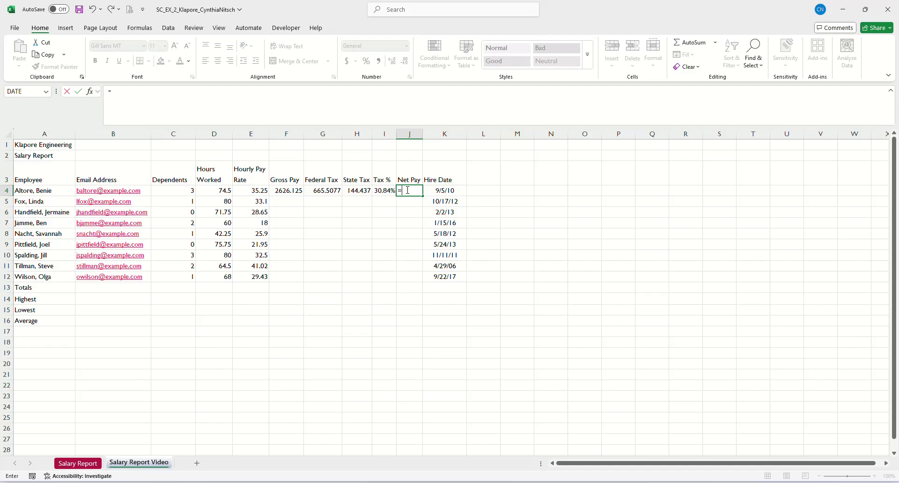
left_click(287, 190)
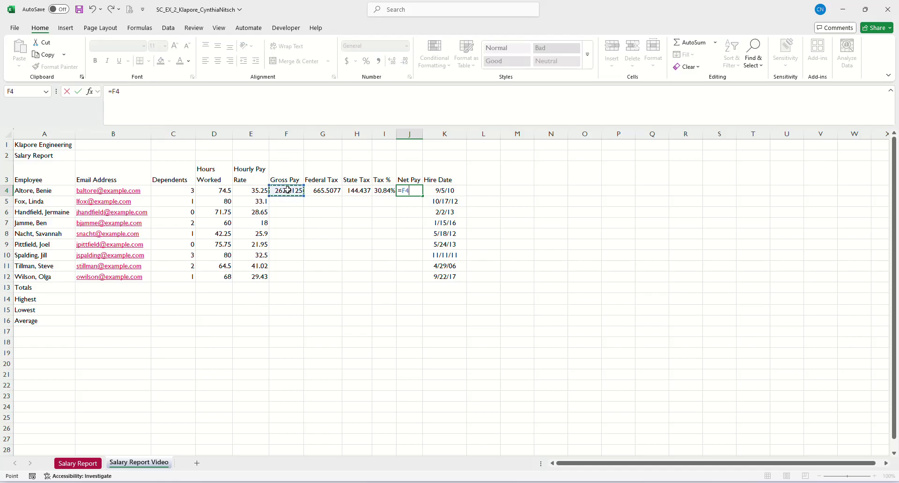
type("-(")
left_click(323, 190)
type("+")
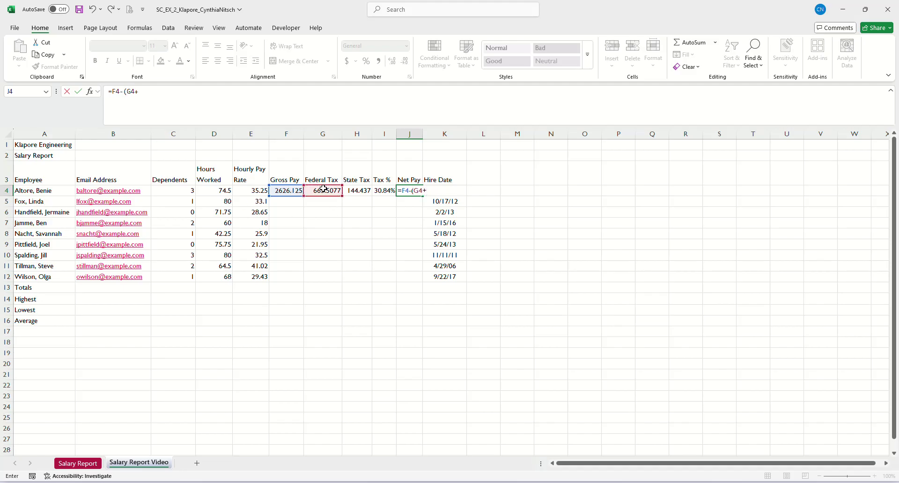
left_click(363, 189)
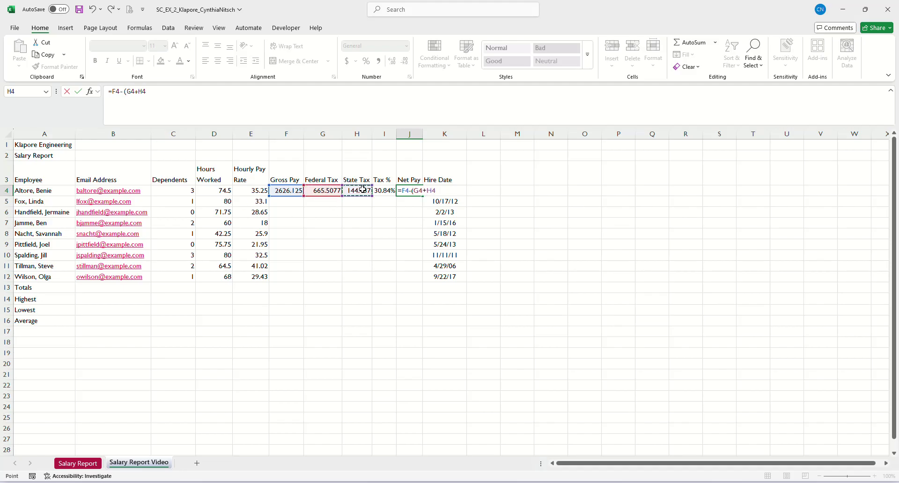
type(")")
key("Return")
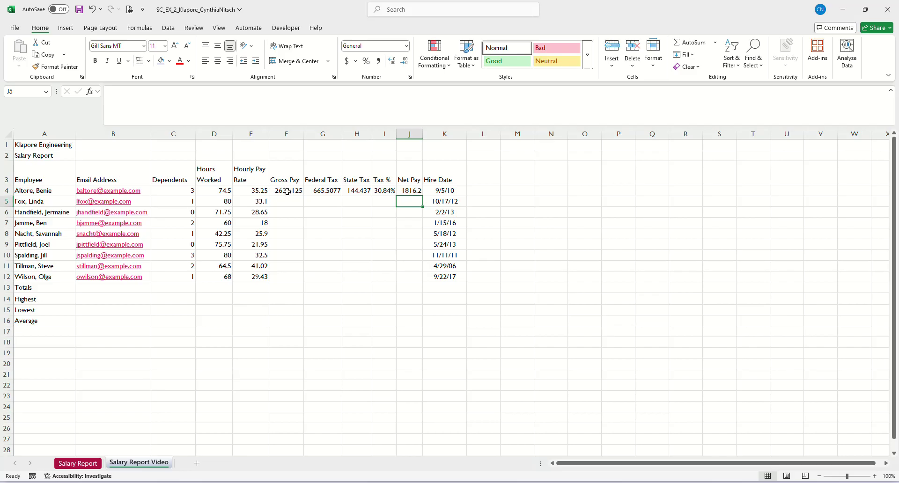
Show the first employee's net pay in J4 with two decimal places
left_click(414, 191)
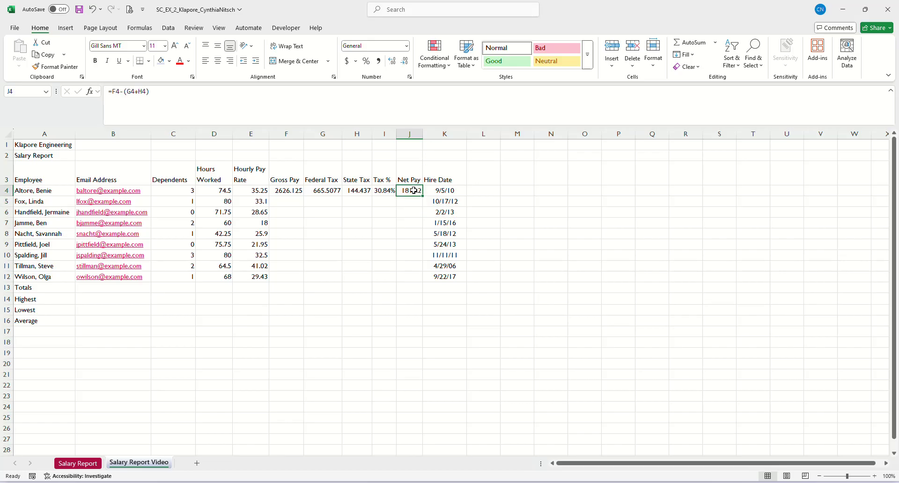
left_click(393, 62)
left_click(407, 213)
left_click(407, 192)
left_click(409, 224)
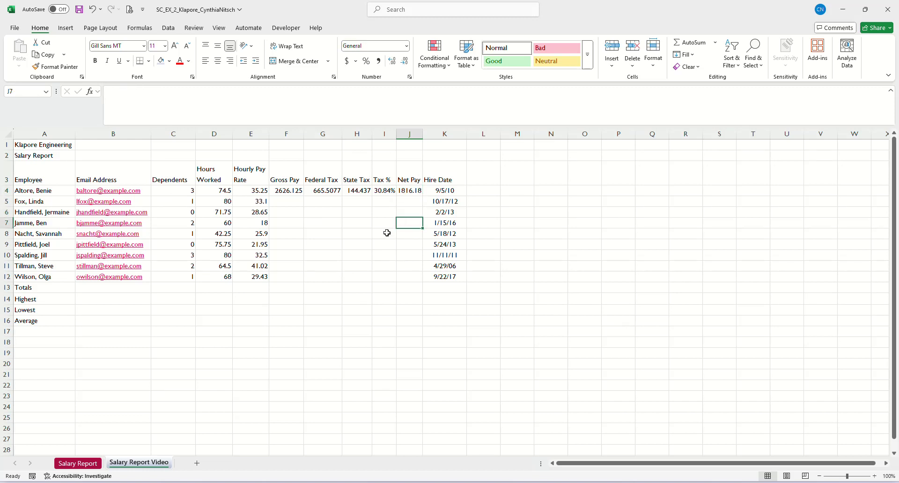
Fill the gross pay, tax and net pay formulas in F4:J4 down through row 12 for all remaining employees
left_click_drag(282, 191, 404, 190)
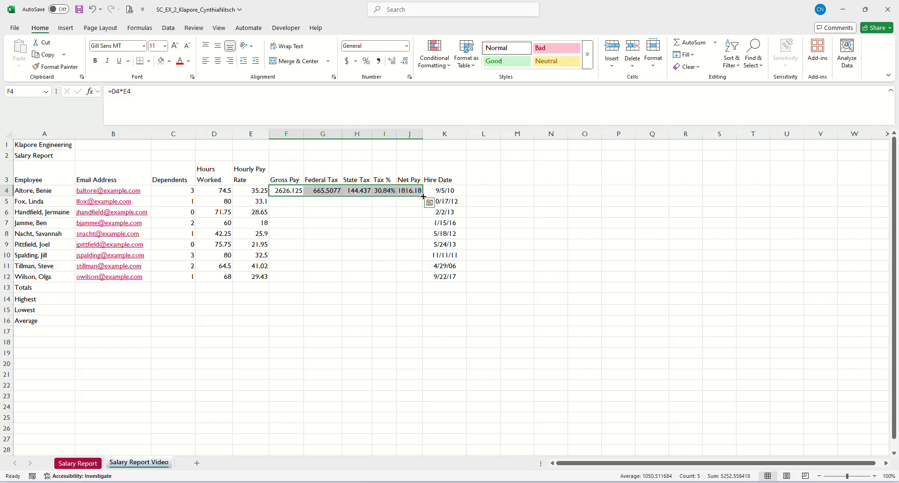
left_click_drag(423, 197, 417, 280)
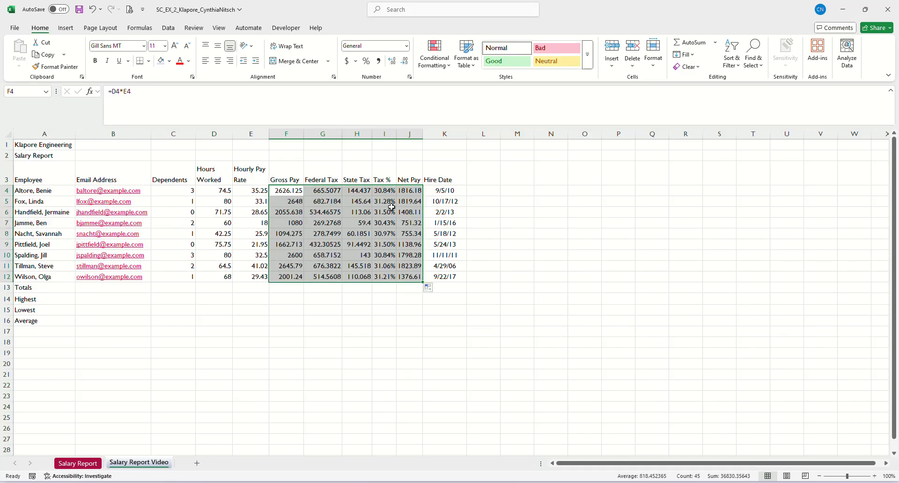
left_click(327, 333)
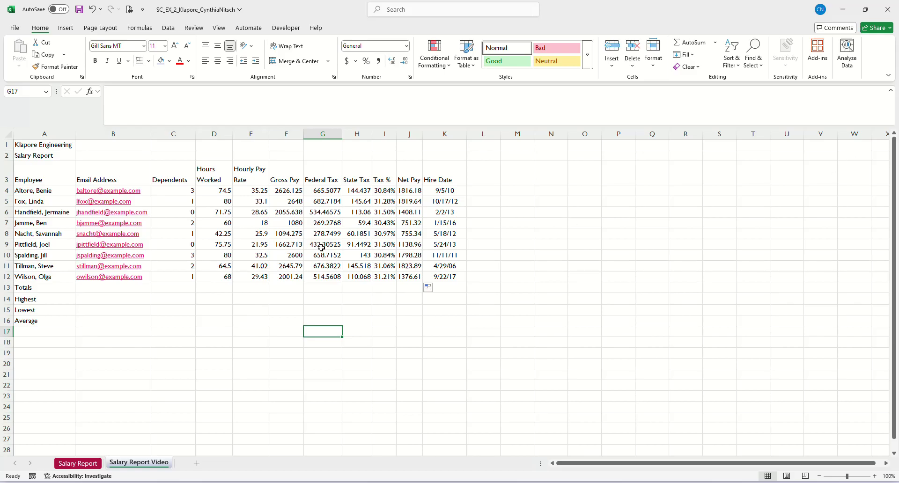
left_click(52, 290)
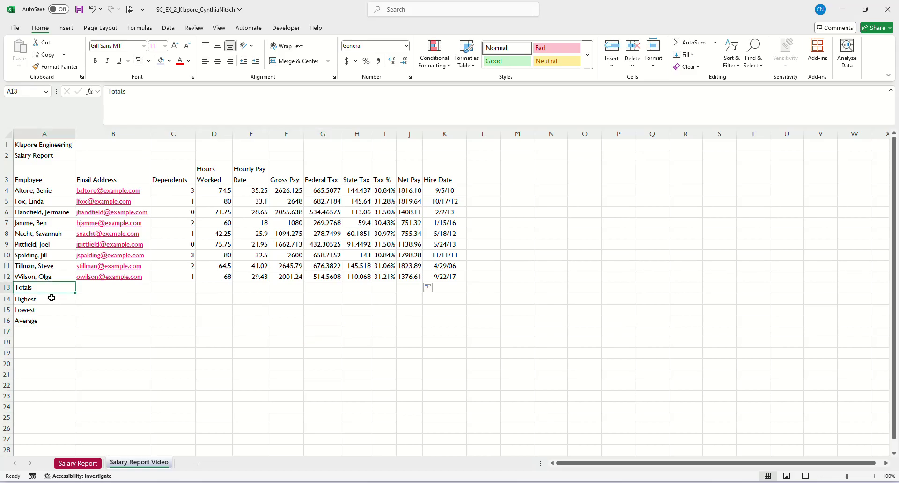
left_click(50, 300)
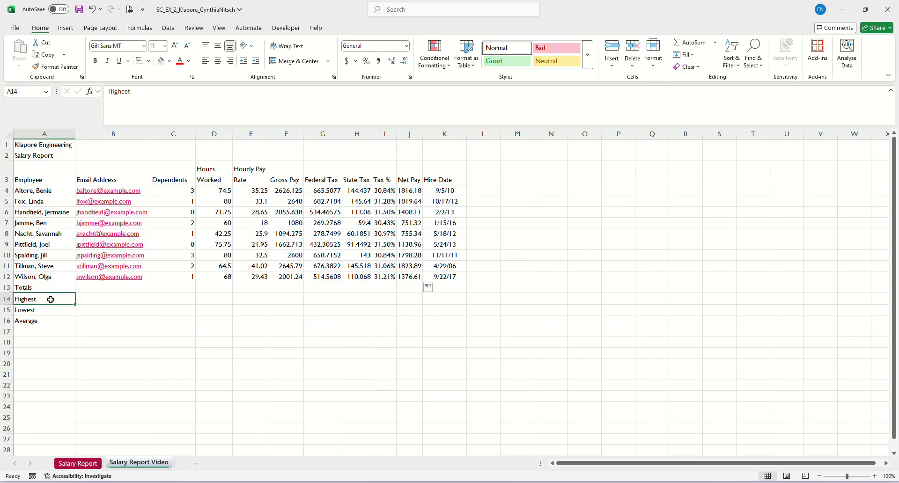
left_click(48, 312)
left_click(51, 320)
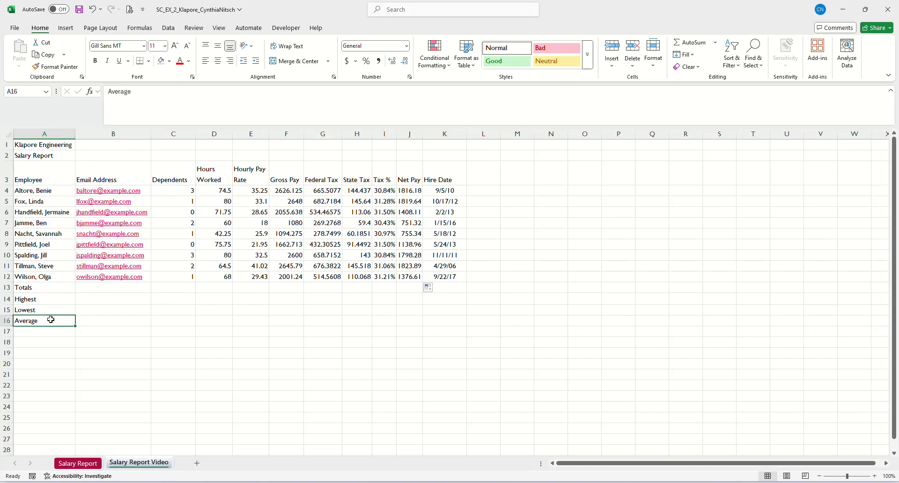
left_click(91, 290)
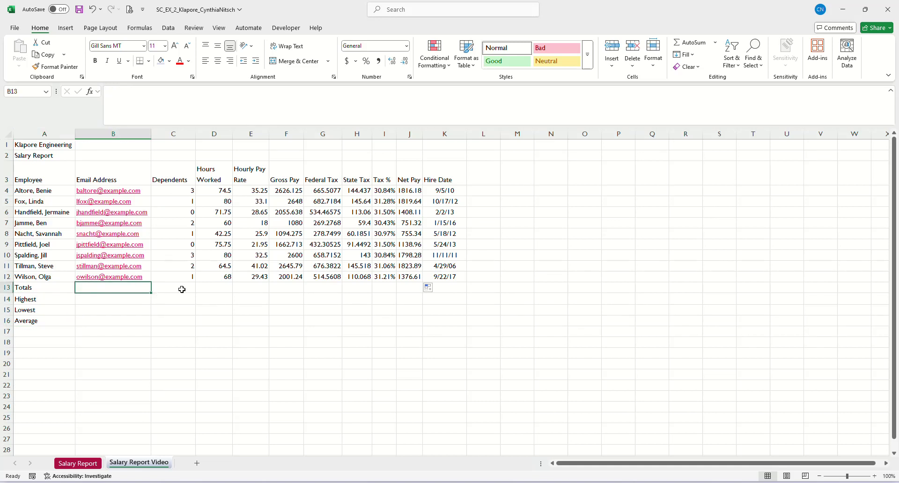
Total the Dependents column in C13 with the AutoSum formula =SUM(C4:C12)
left_click(182, 288)
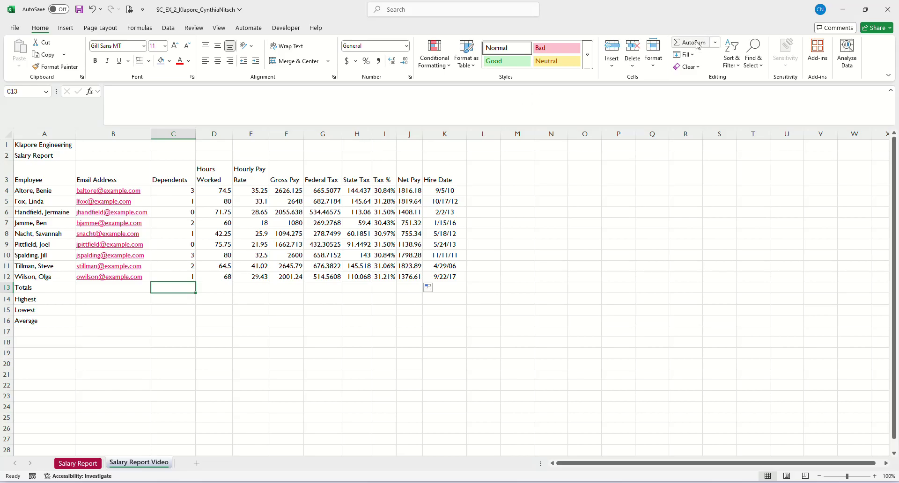
left_click(715, 43)
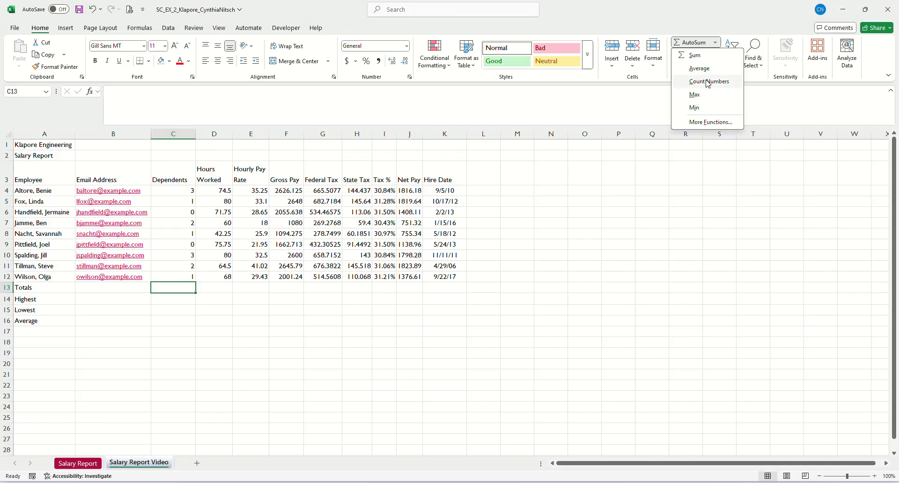
left_click(695, 56)
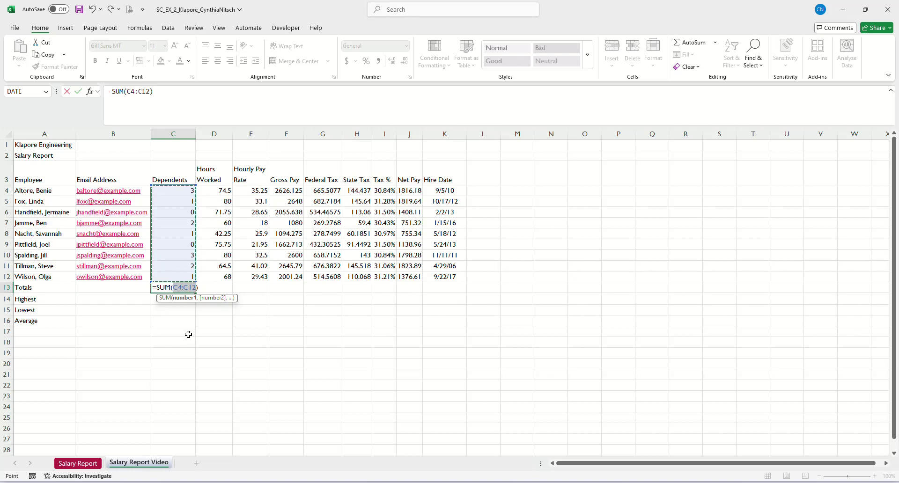
key("Return")
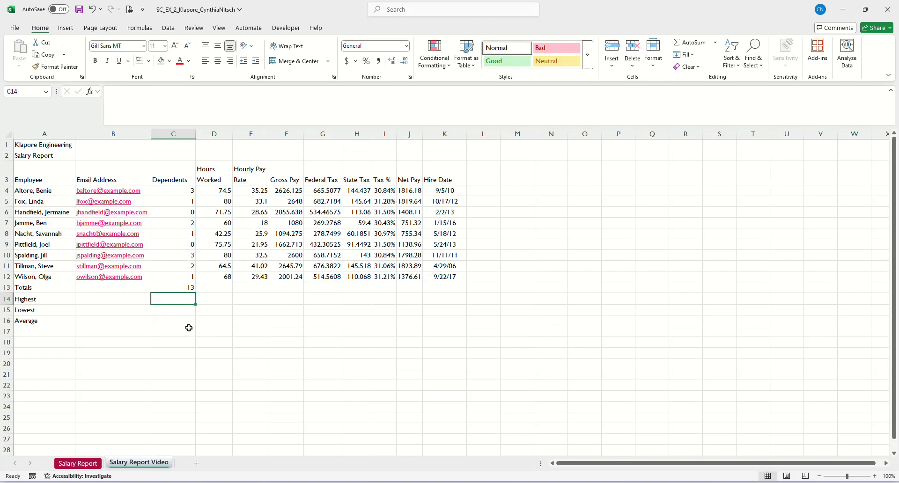
Clear the dependents total from C13
left_click(187, 288)
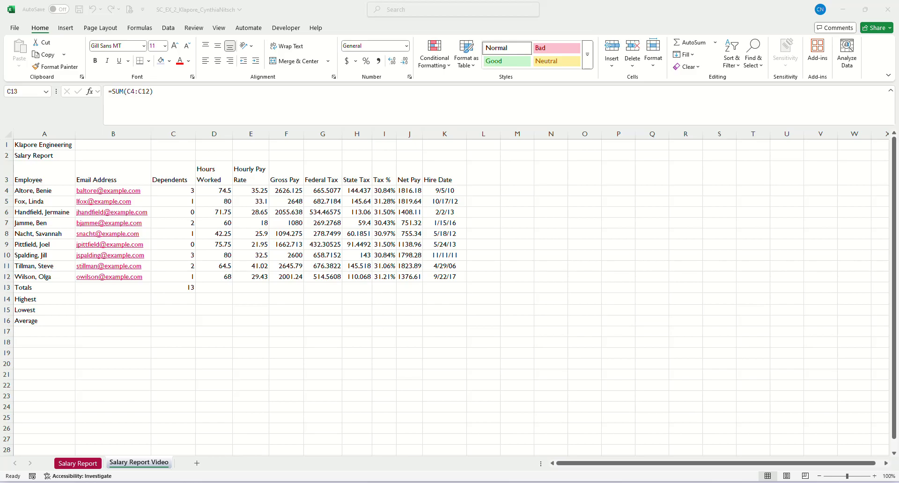
left_click(167, 288)
key("Delete")
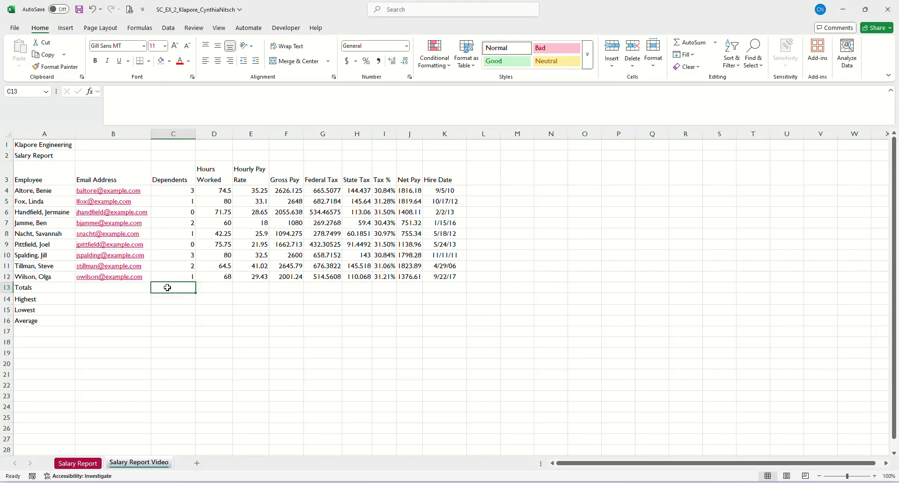
Total the Hours Worked column in D13 with the AutoSum formula =SUM(D4:D12)
left_click(214, 288)
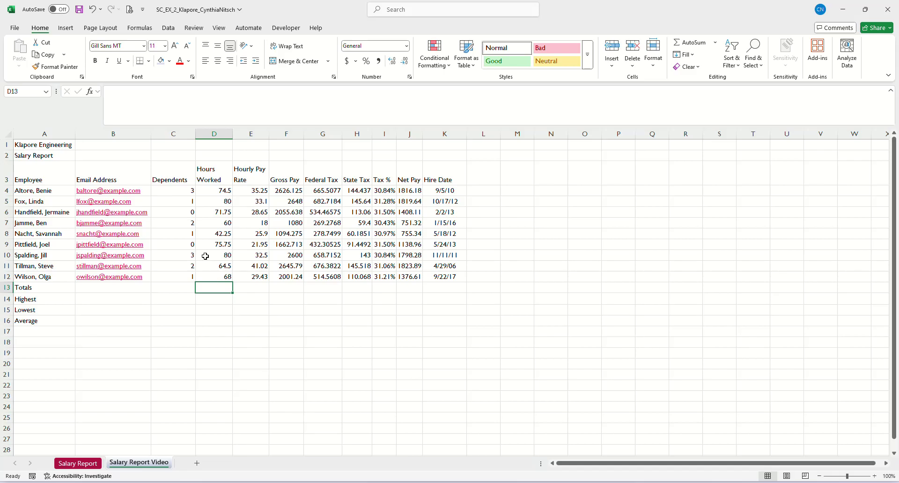
left_click(690, 43)
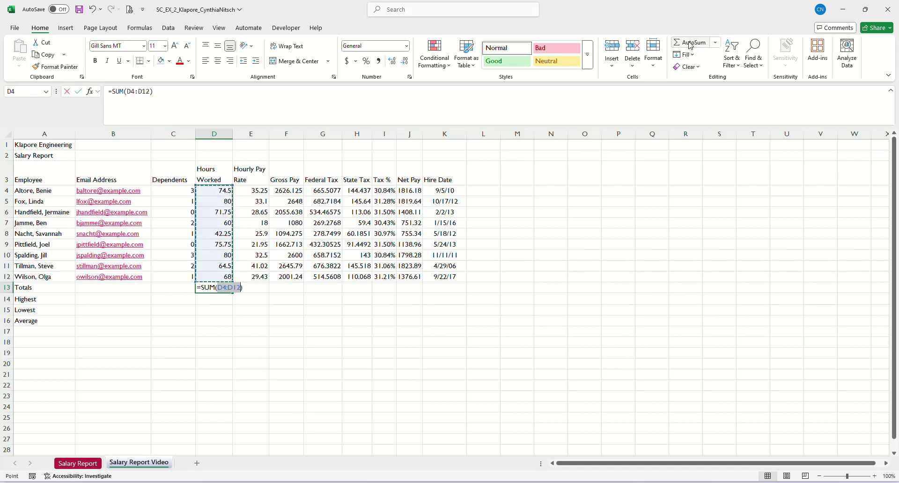
key("Return")
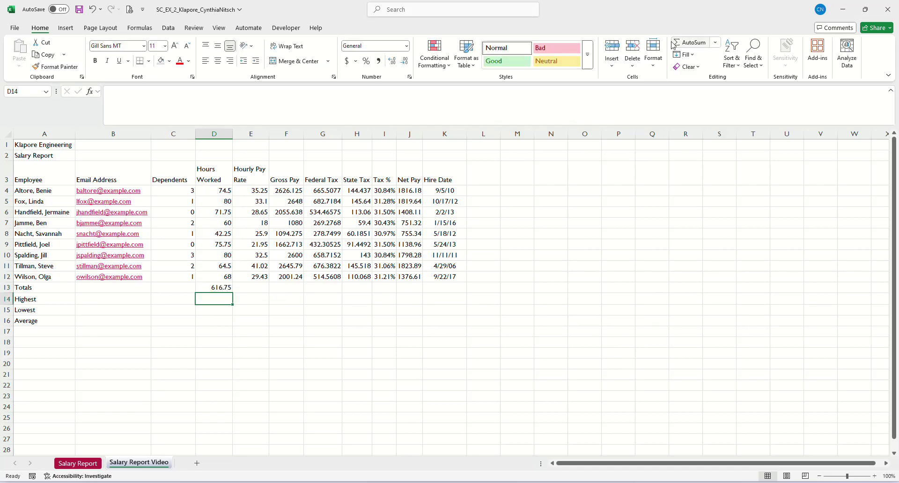
left_click(222, 289)
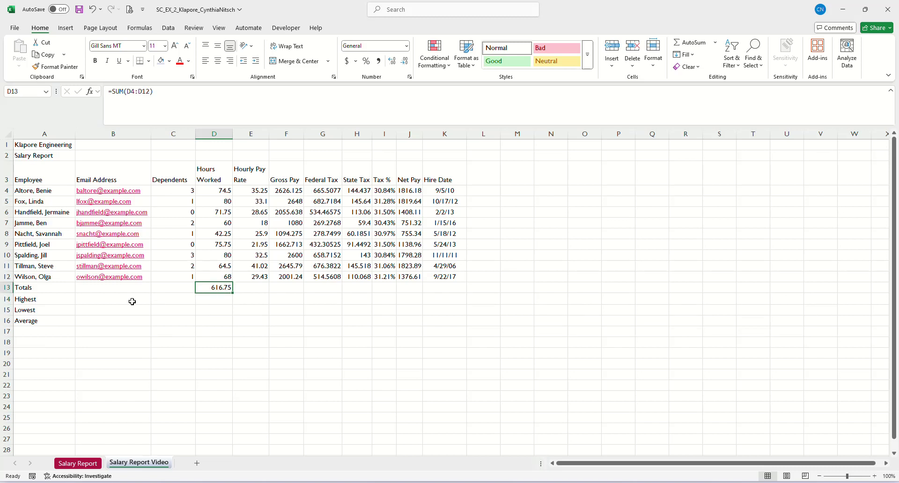
Fill the D13 total formula across row 13 through K13, then clear it from the Tax %, Hourly Pay Rate and Hire Date columns
left_click_drag(233, 293, 452, 283)
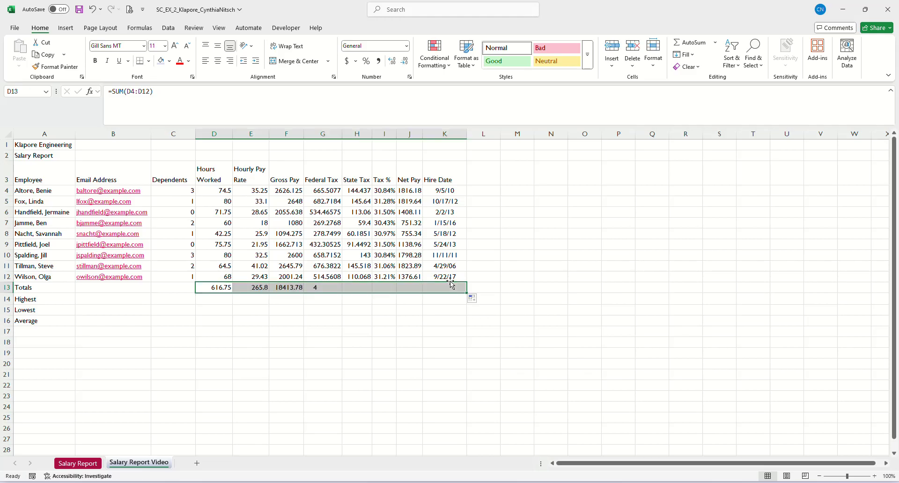
left_click(385, 287)
key("Delete")
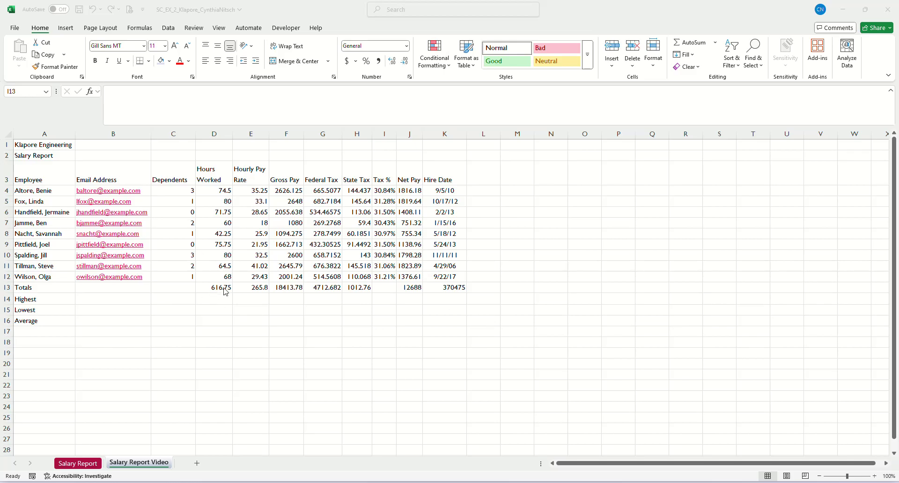
left_click(259, 287)
key("Delete")
left_click(457, 287)
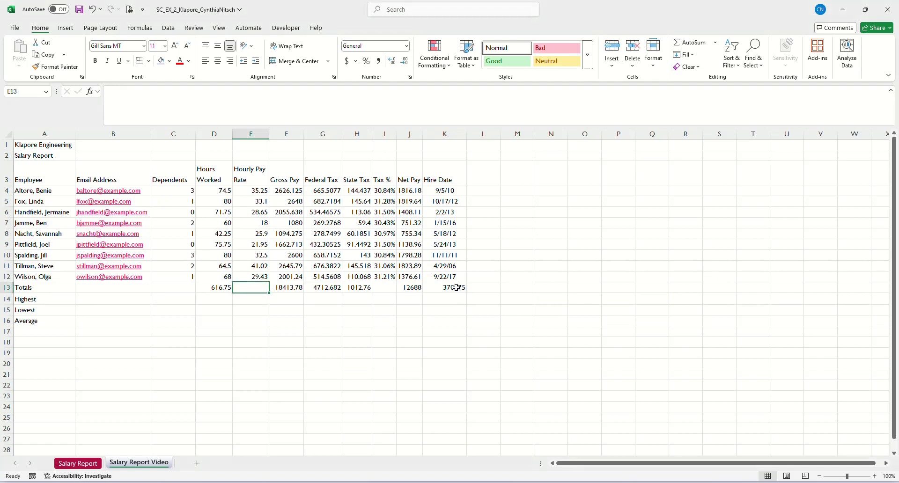
left_click(456, 287)
key("Delete")
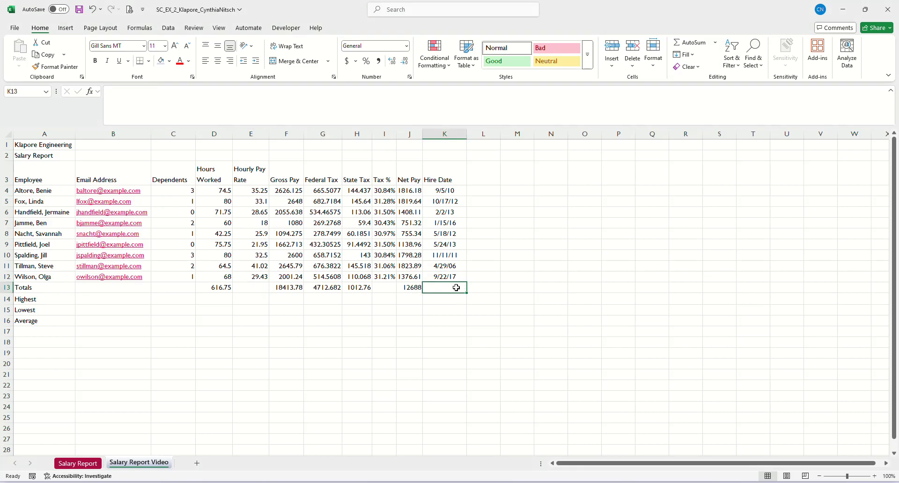
Fill the Tax % formula from I12 down into the Totals row at I13
left_click(385, 295)
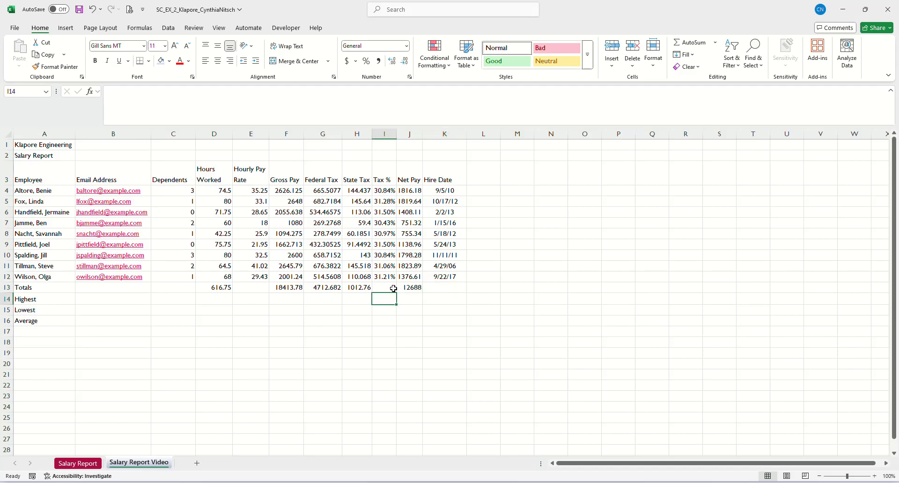
left_click(388, 278)
left_click_drag(397, 283, 397, 292)
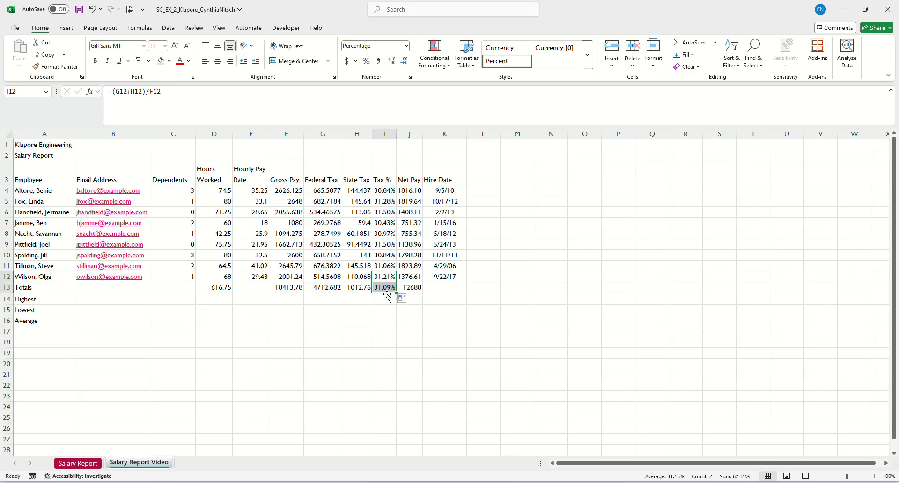
left_click(386, 320)
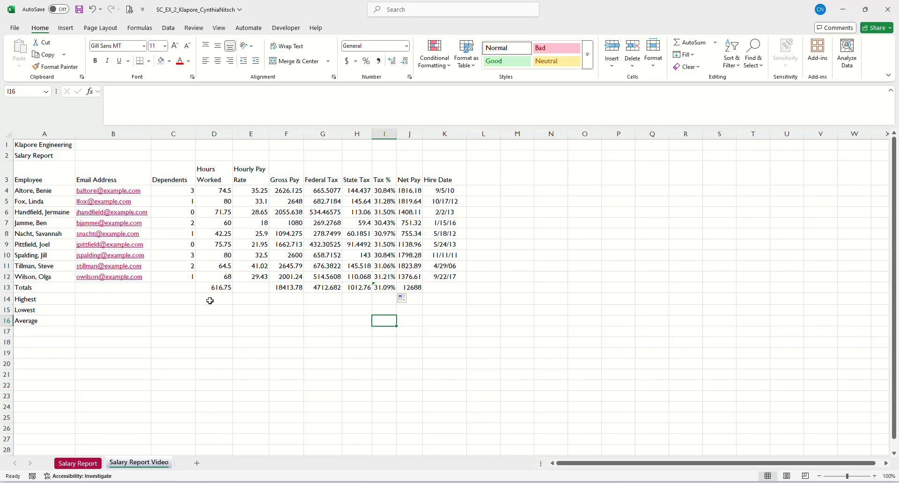
Calculate the highest Dependents value in C14 with the formula =MAX(C4:C12)
left_click(164, 298)
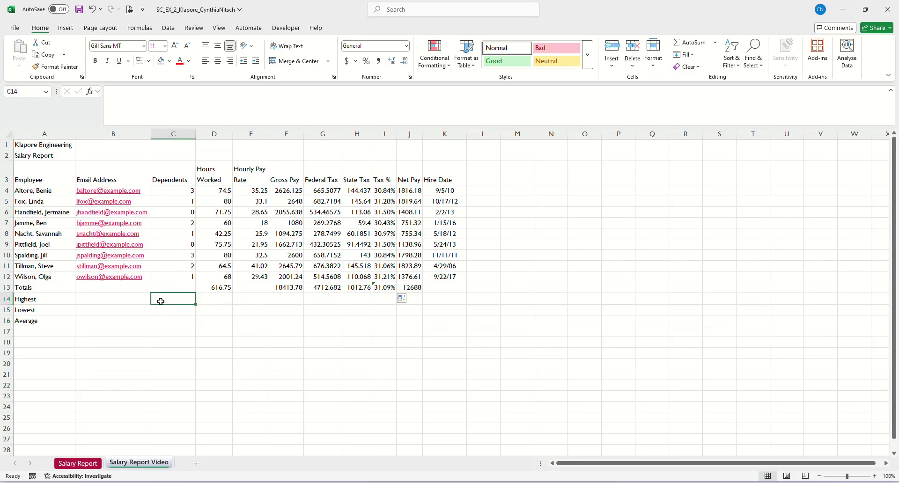
left_click(716, 43)
left_click(695, 95)
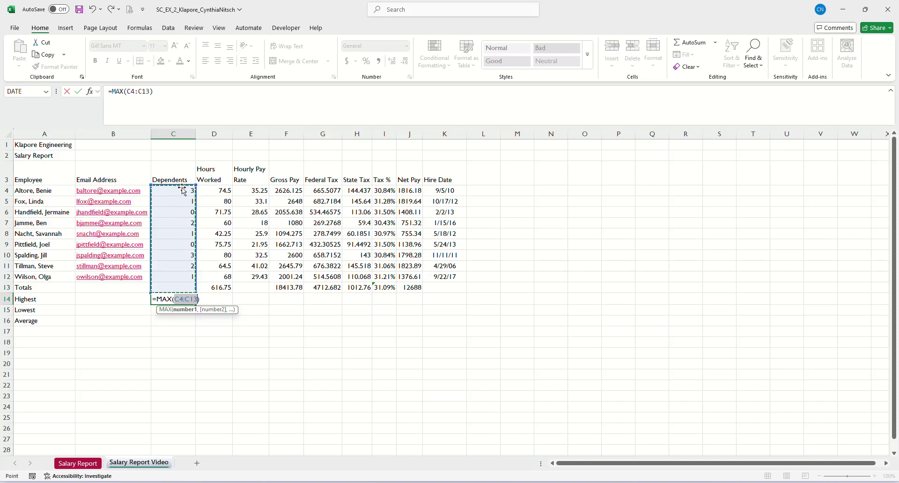
left_click_drag(183, 190, 181, 279)
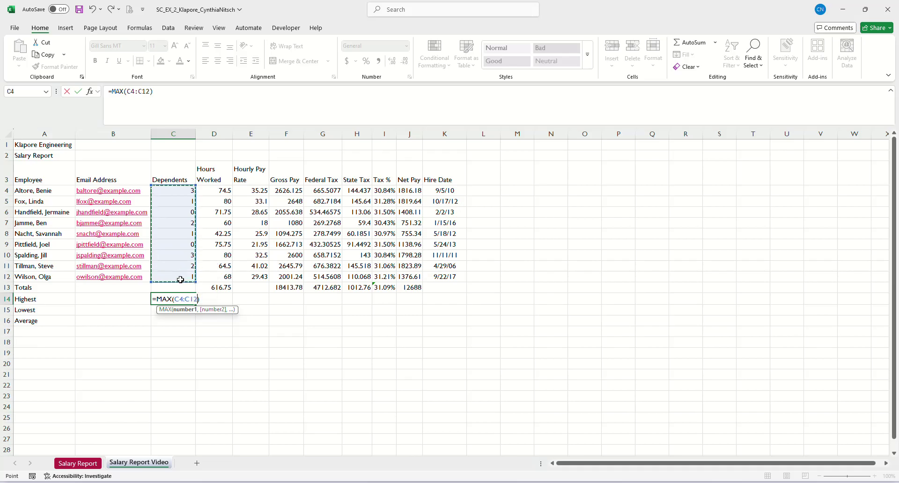
key("Return")
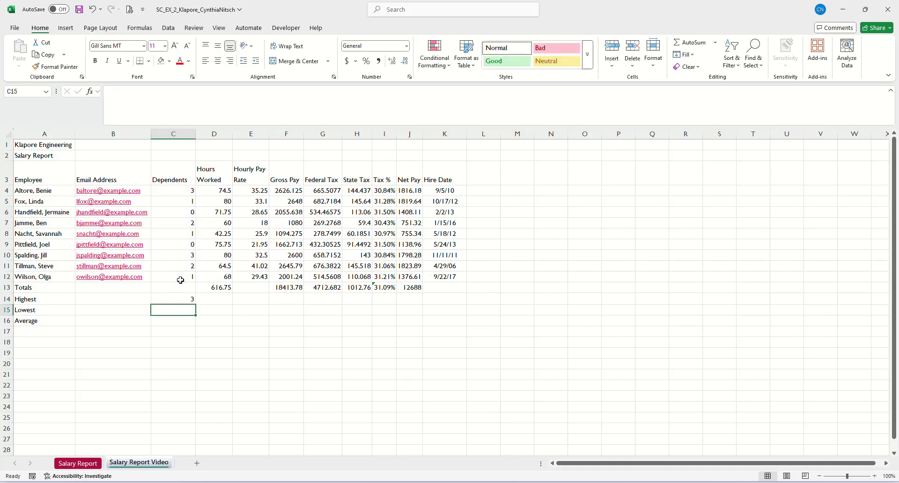
left_click(182, 300)
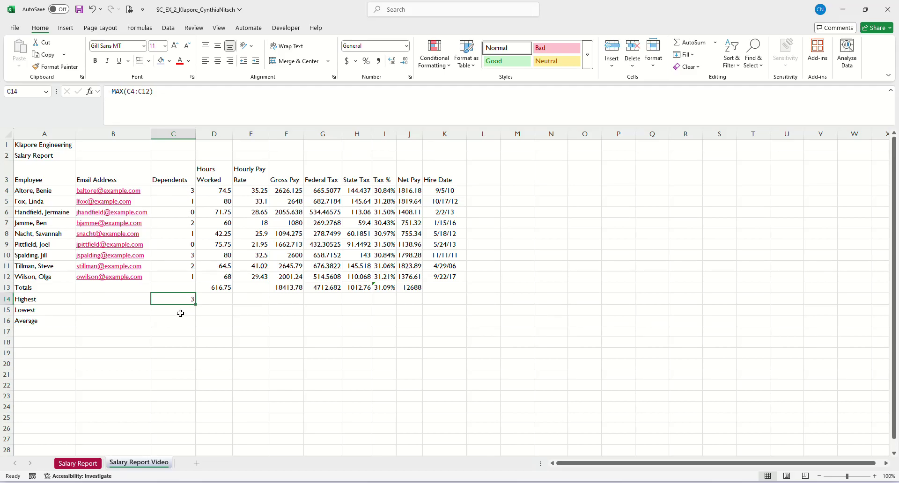
Calculate the lowest Dependents value in C15 with the formula =MIN(C4:C12)
left_click(179, 310)
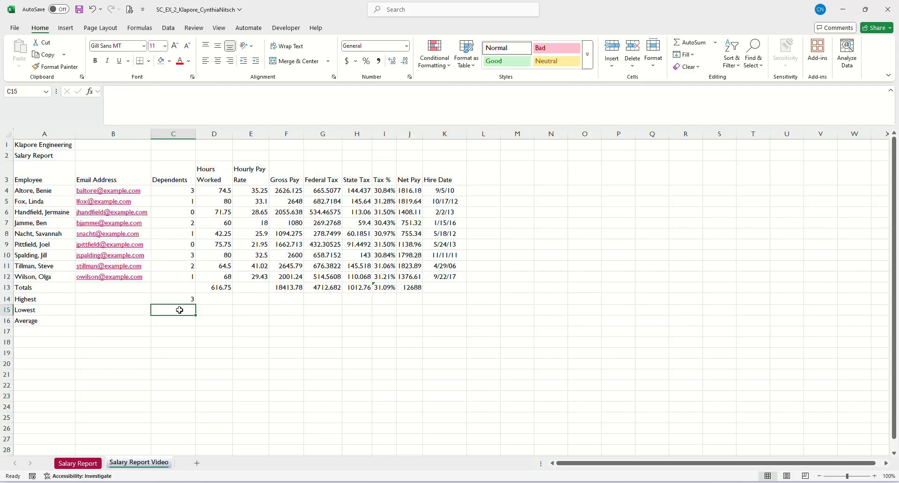
left_click(715, 42)
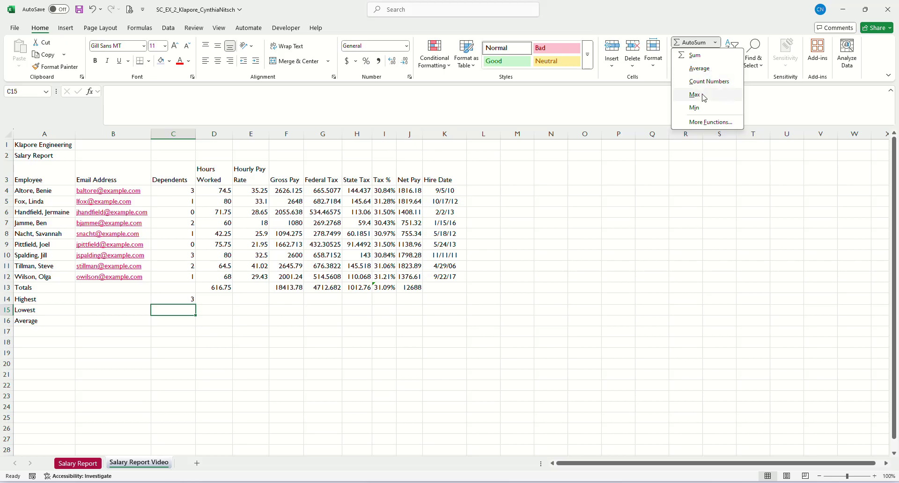
left_click(695, 108)
left_click_drag(177, 189, 174, 276)
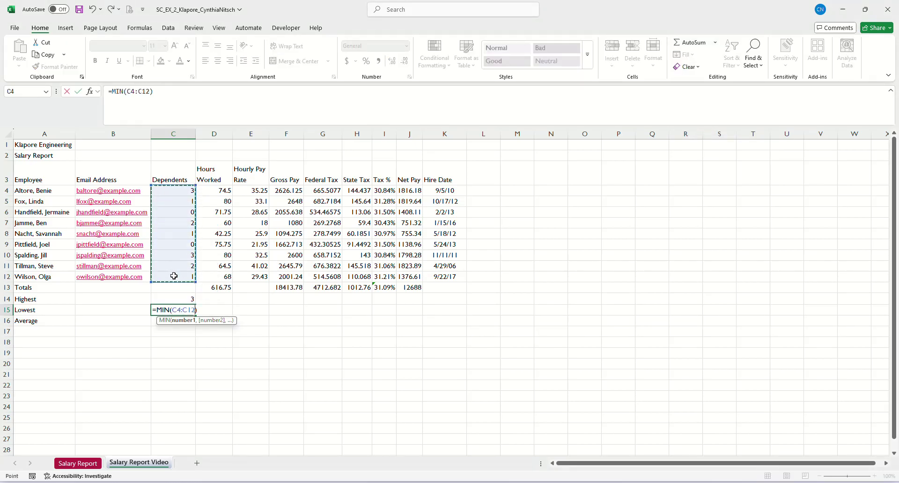
key("Return")
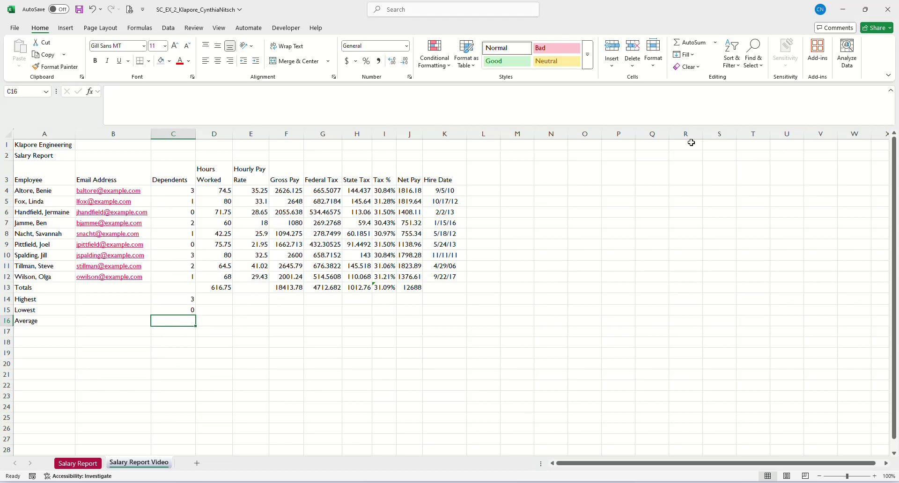
Calculate the average of the Dependents column in C16 with the formula =AVERAGE(C4:C12)
left_click(716, 44)
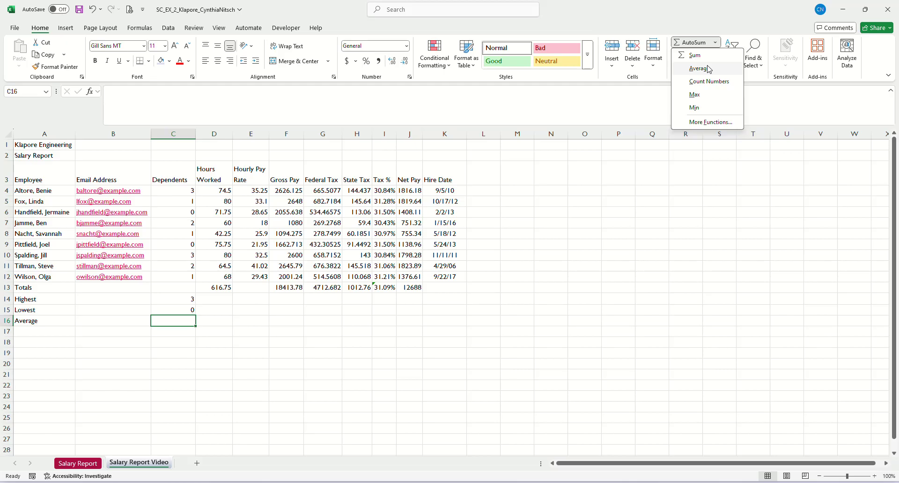
left_click(709, 69)
left_click_drag(171, 186, 172, 276)
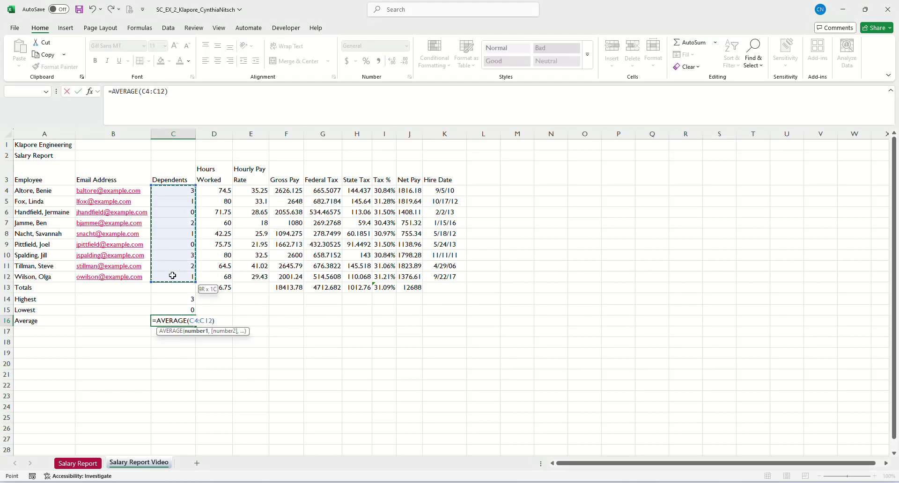
key("Return")
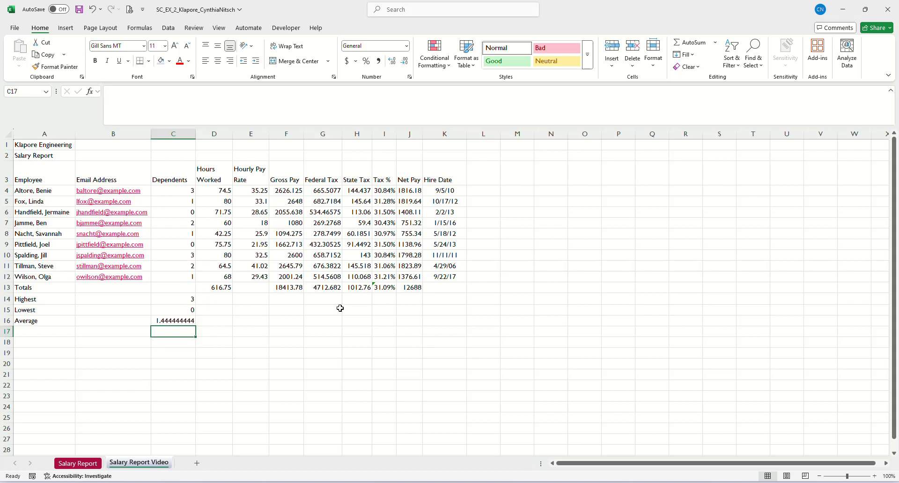
Fill the highest, lowest and average formulas in C14:C16 across through column J
left_click_drag(165, 302, 171, 321)
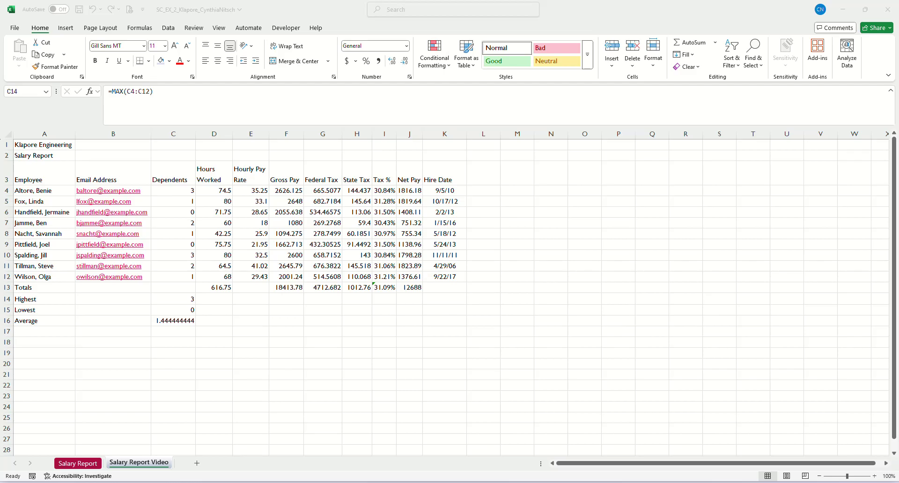
left_click(181, 302)
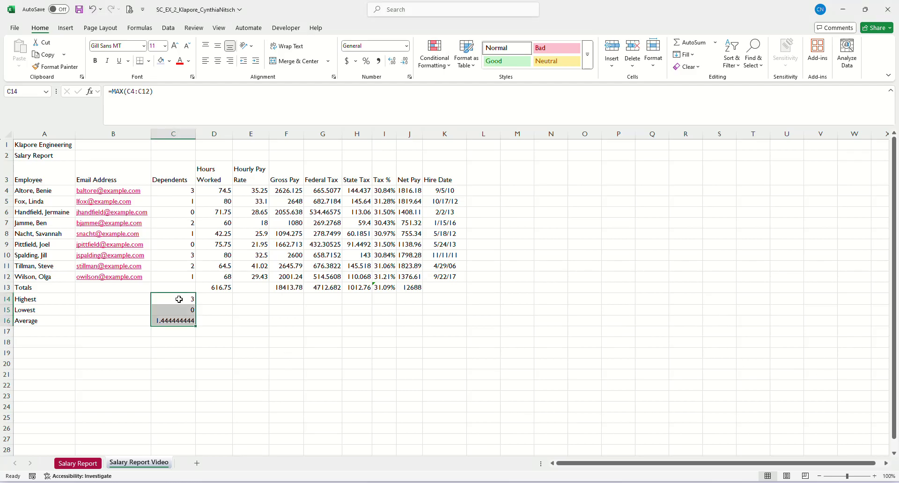
left_click_drag(196, 326, 367, 324)
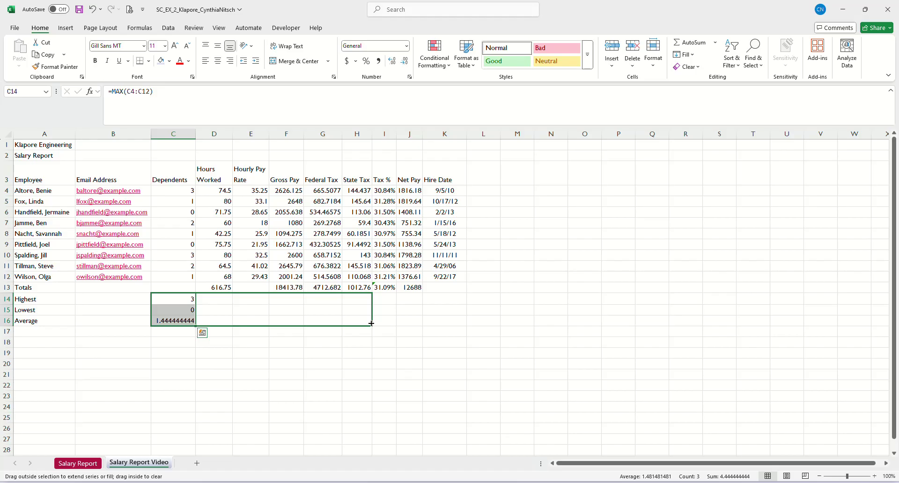
left_click_drag(372, 323, 427, 319)
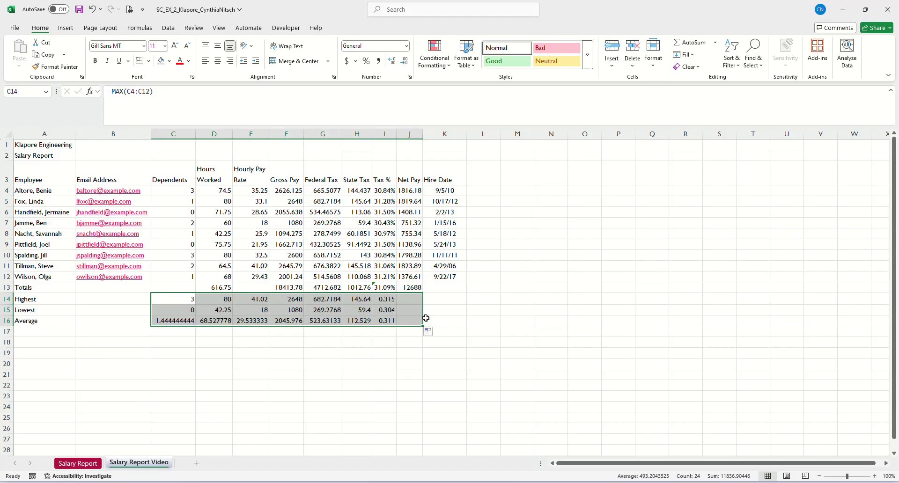
Clear the average of the Tax % column from I16
left_click(388, 321)
key("Delete")
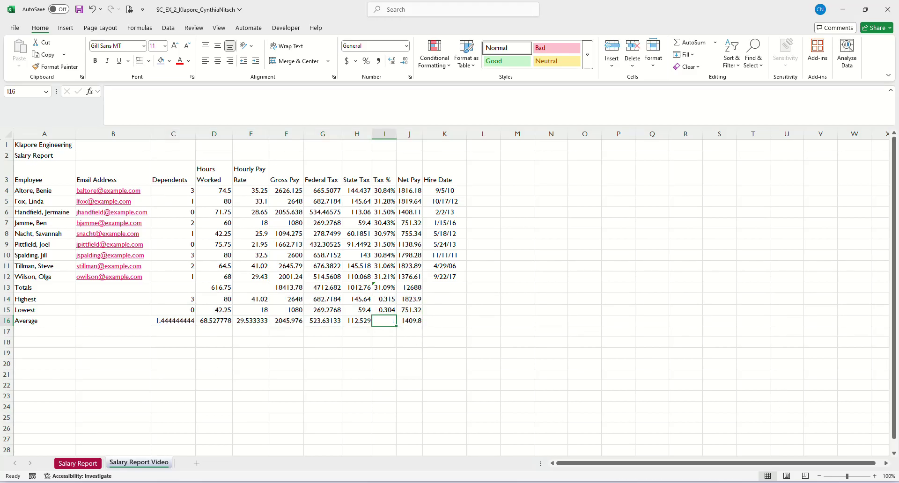
key("alt+Tab")
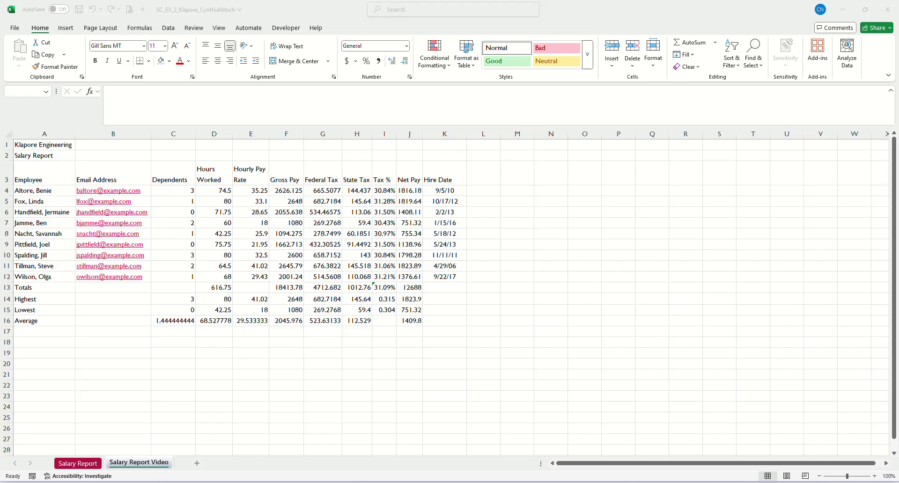
left_click(380, 323)
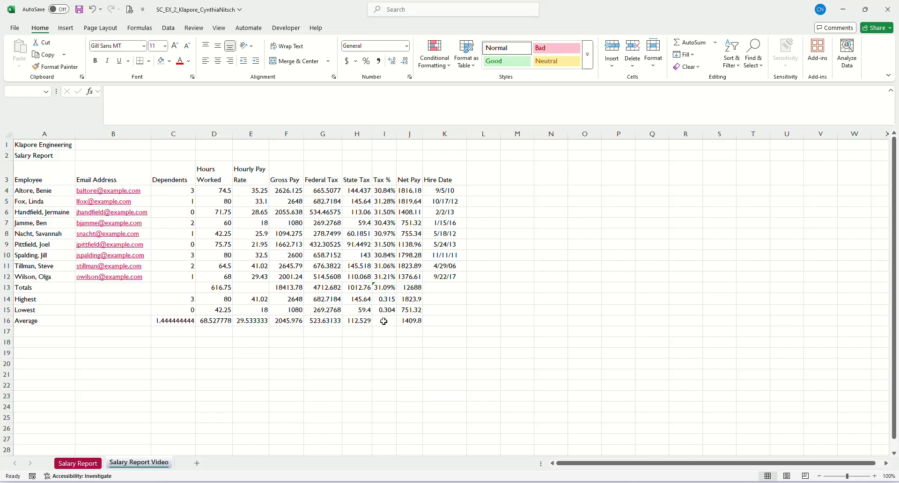
left_click(510, 344)
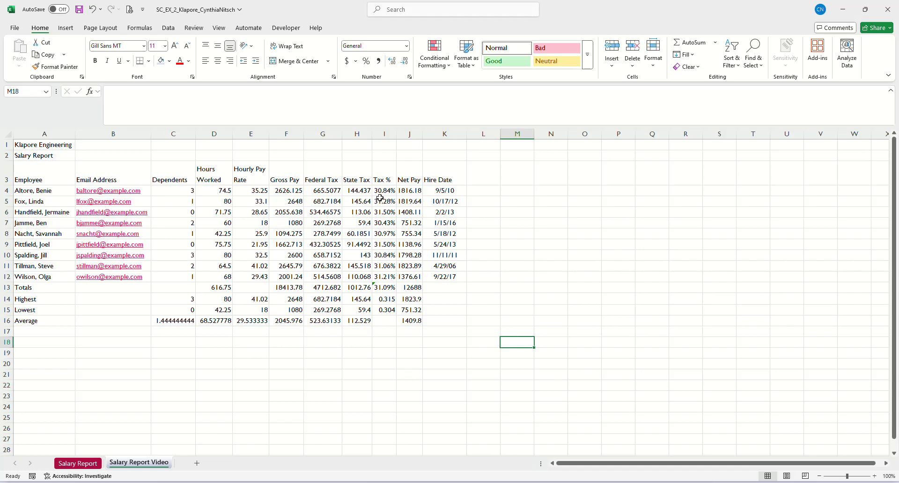
Format the highest and lowest Tax % values in I14:I15 as percentages with two decimal places
left_click_drag(385, 299, 385, 310)
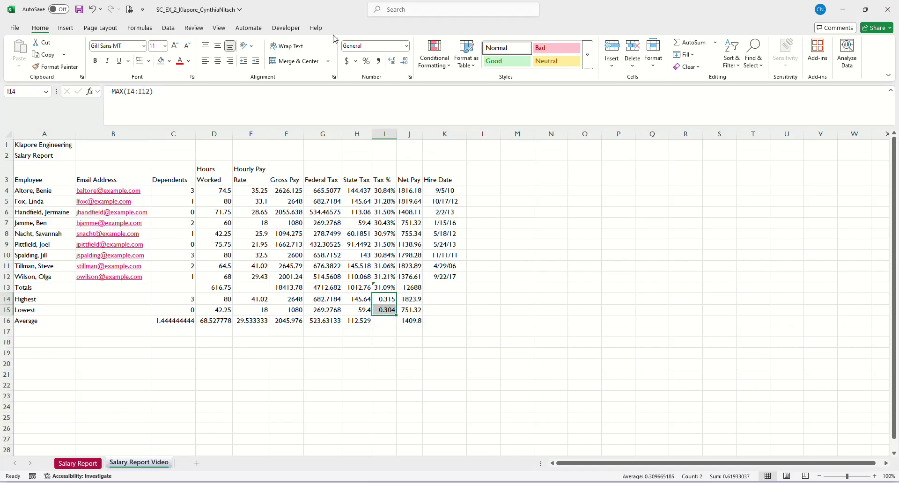
left_click(367, 61)
left_click(392, 61)
left_click(392, 61)
left_click(533, 330)
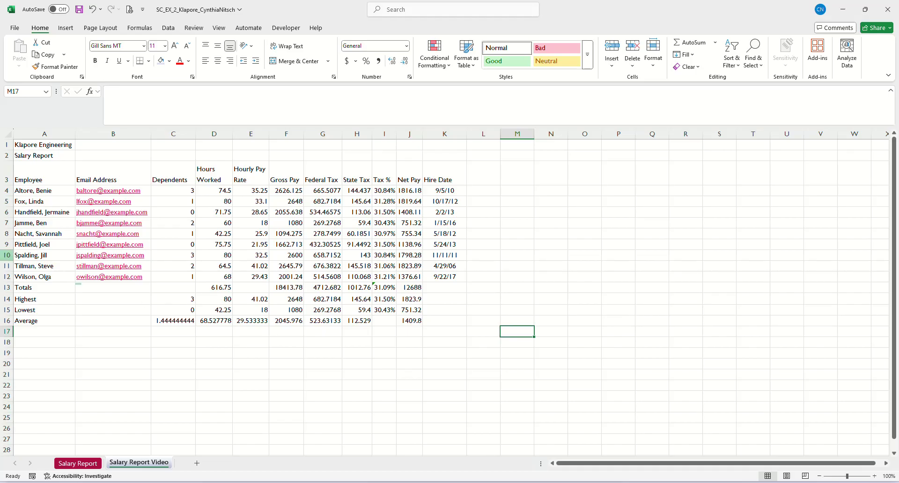
left_click_drag(49, 147, 426, 145)
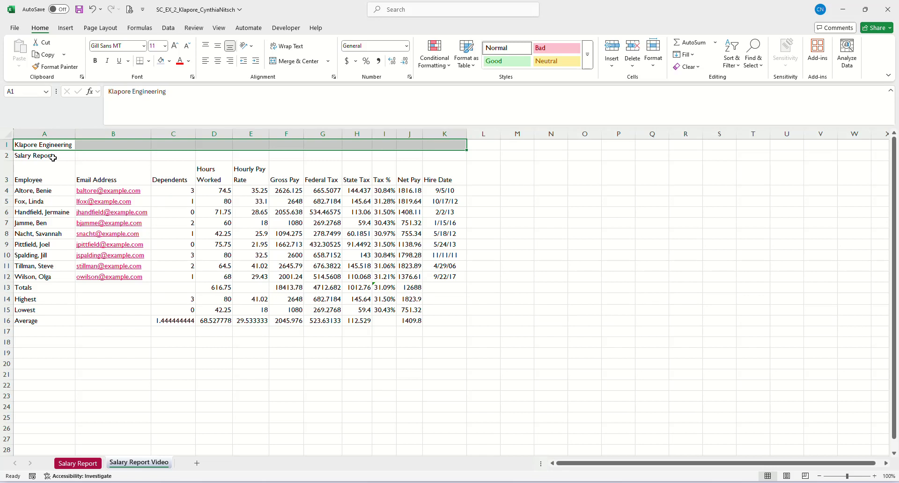
left_click(98, 228)
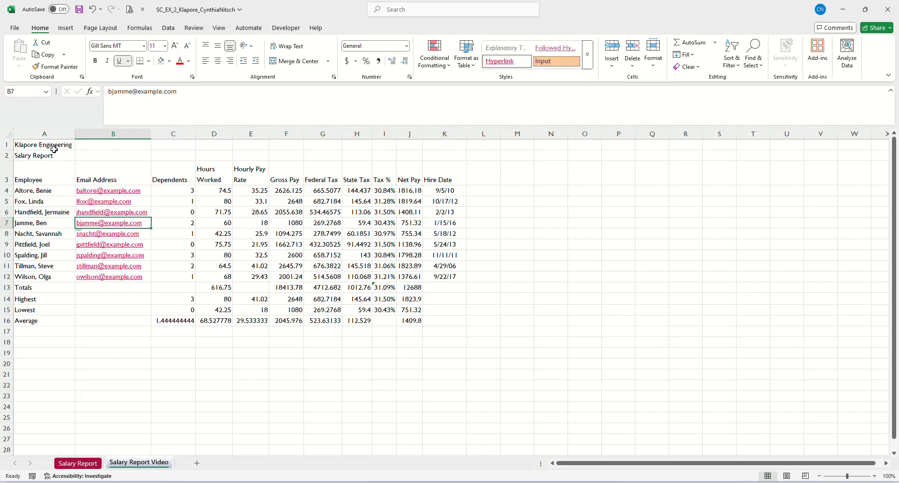
left_click_drag(43, 144, 150, 142)
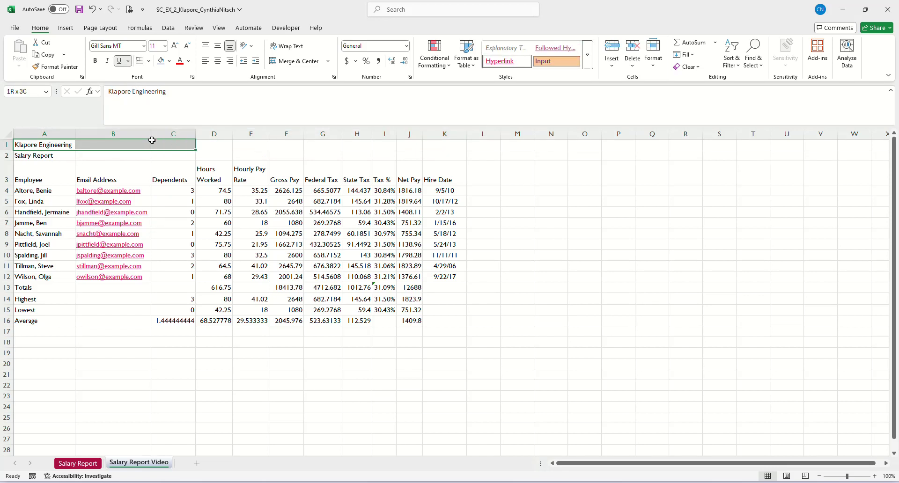
left_click(131, 168)
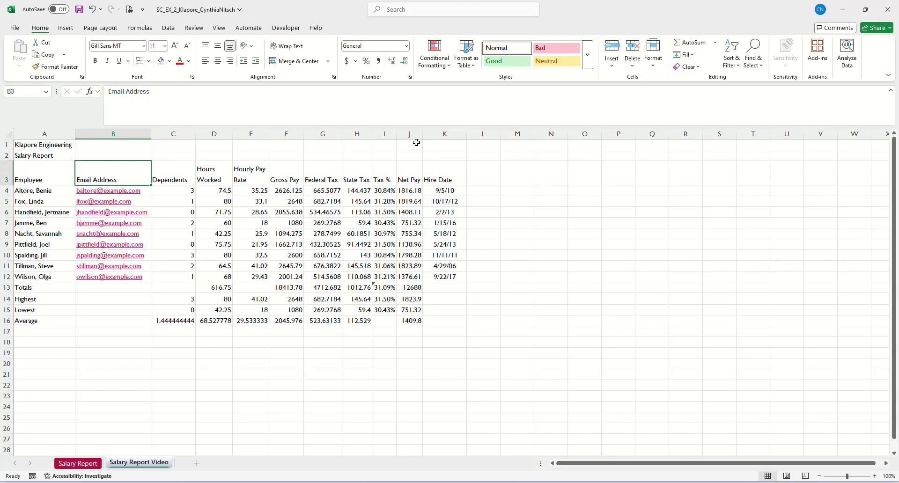
left_click(62, 144)
left_click_drag(62, 145, 107, 145)
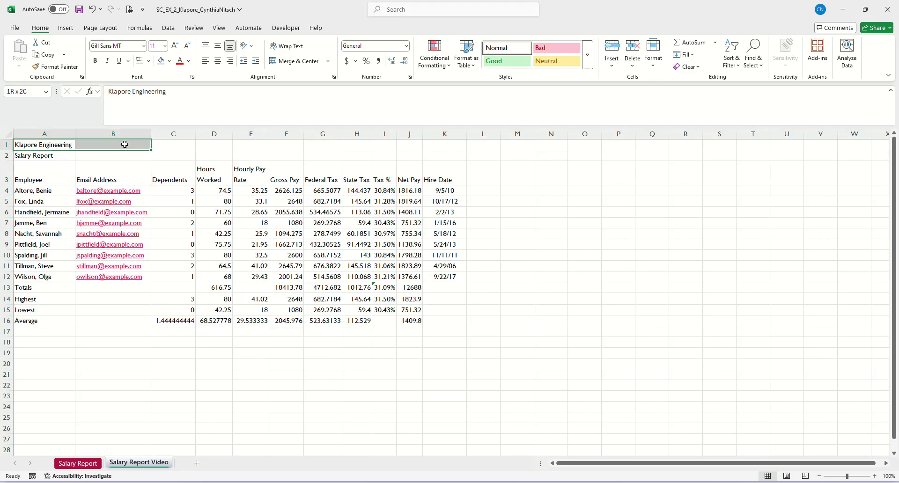
left_click_drag(46, 133, 214, 133)
Merge and center the company title across A1:K1 and the Salary Report subtitle across A2:K2
left_click(43, 146)
left_click_drag(43, 145, 459, 143)
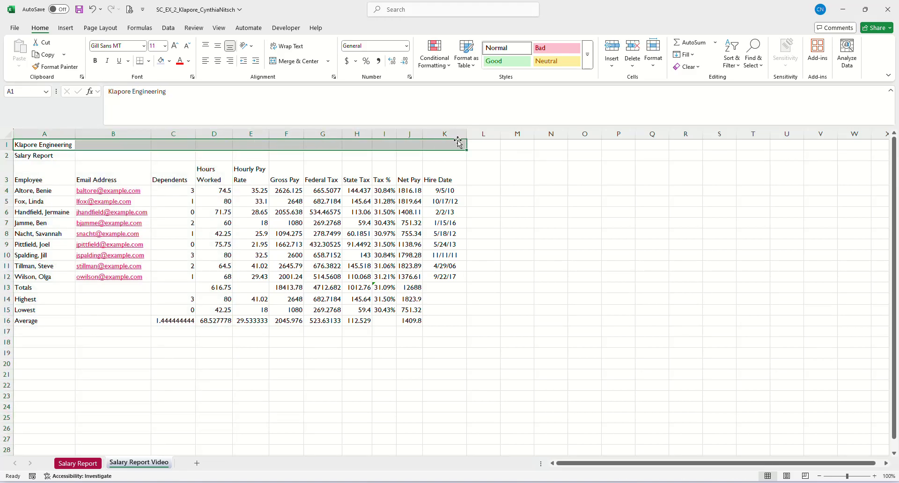
left_click(299, 61)
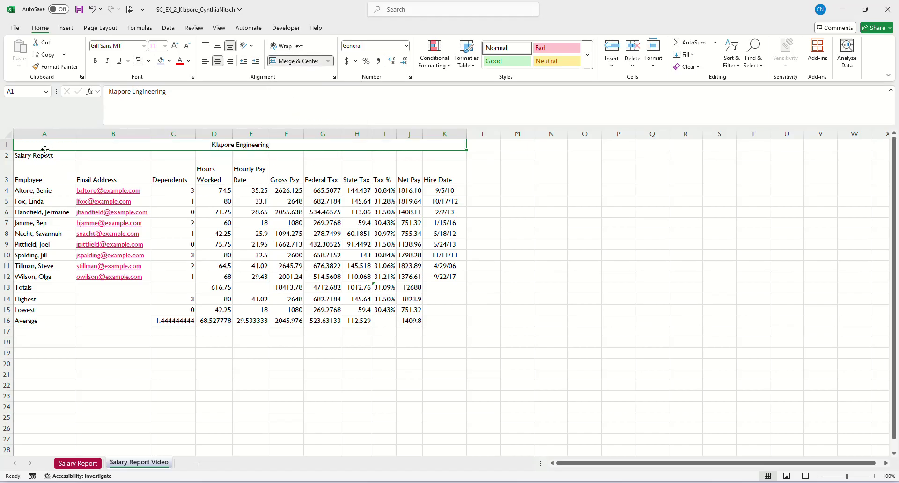
left_click_drag(32, 156, 432, 155)
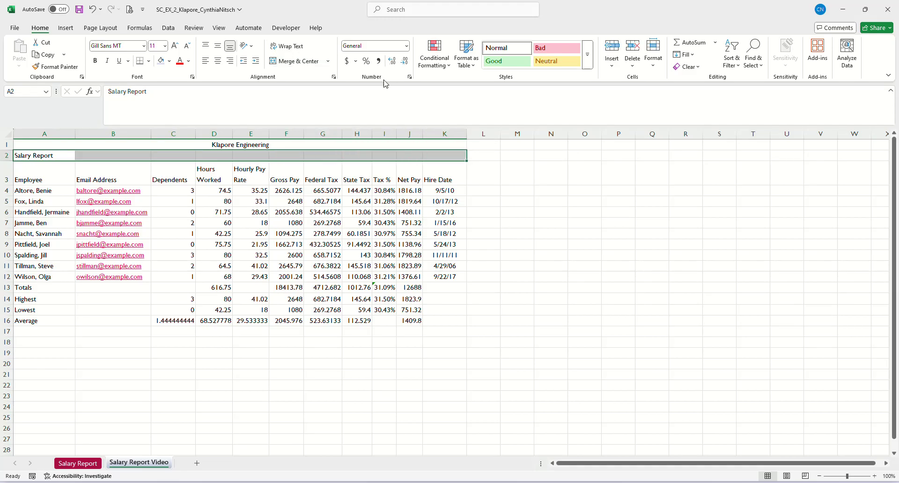
left_click(298, 64)
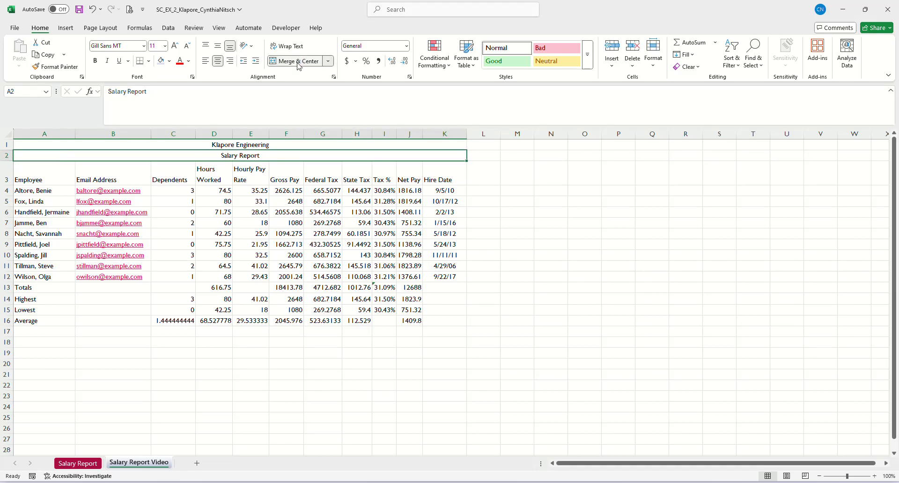
Apply the Title cell style to both title rows and reduce the Salary Report subtitle's font size to 16
left_click(261, 146)
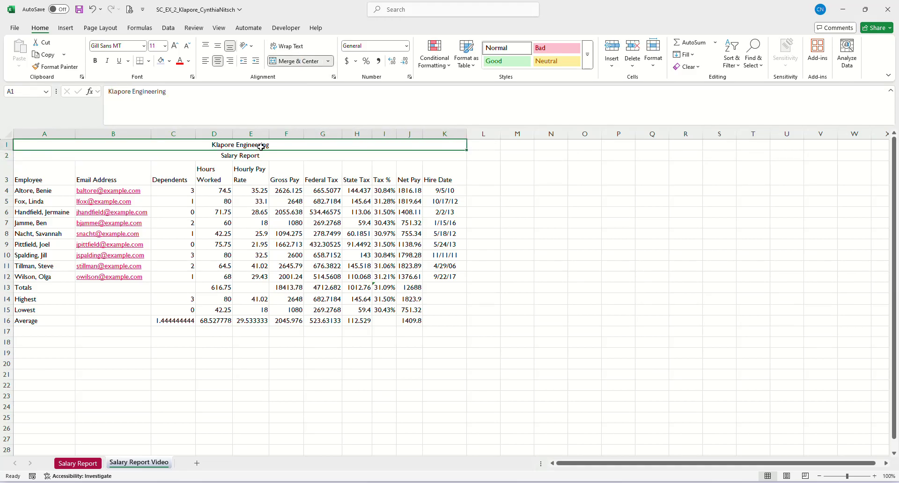
left_click(587, 54)
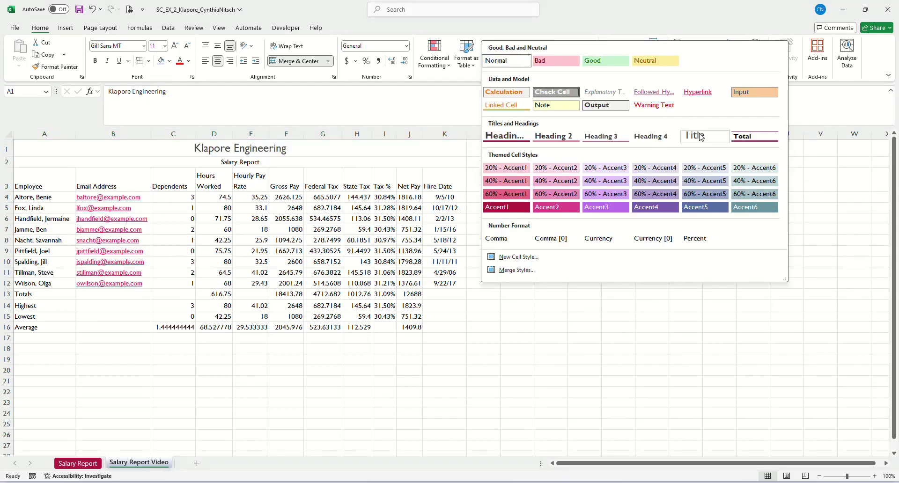
left_click(703, 137)
left_click(333, 164)
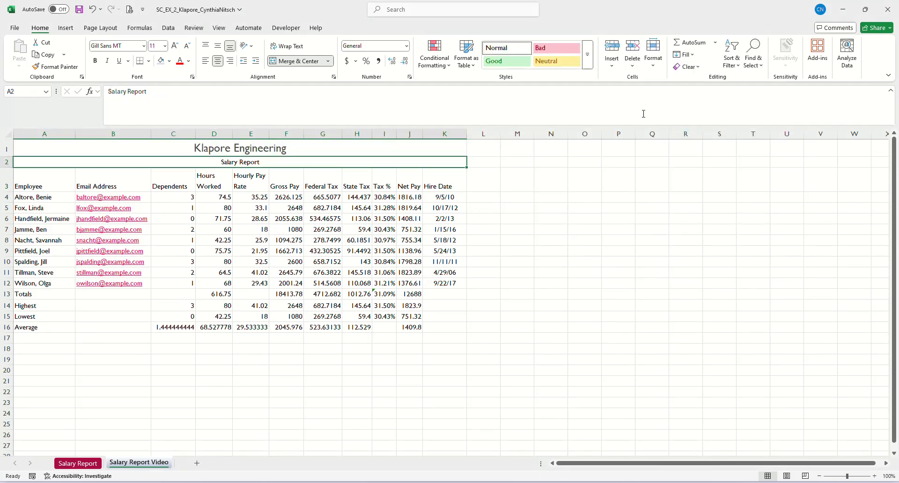
left_click(588, 55)
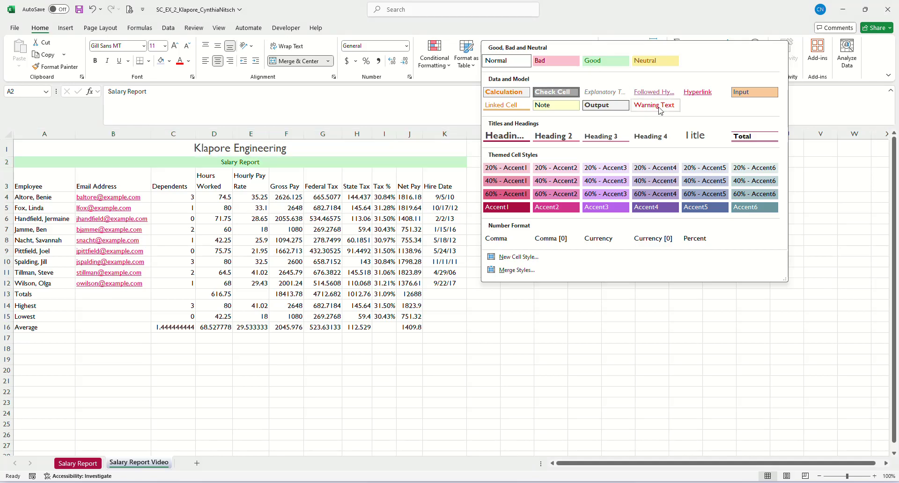
left_click(695, 135)
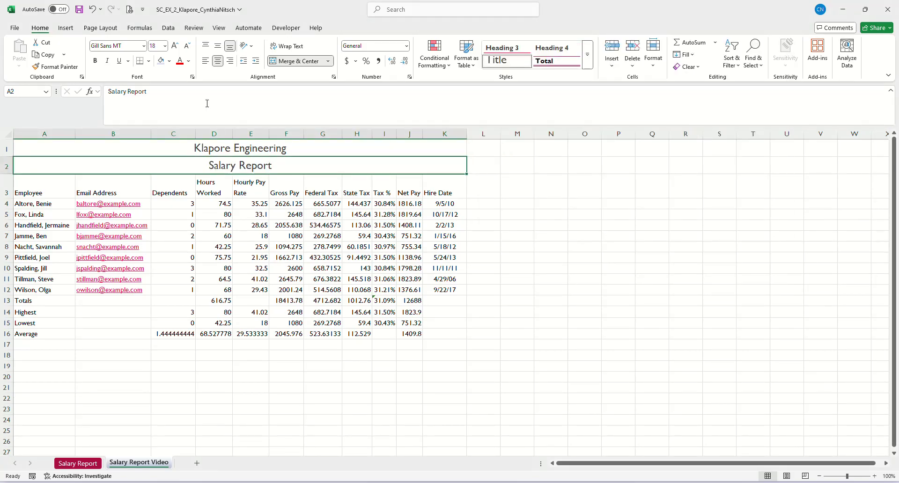
left_click(188, 48)
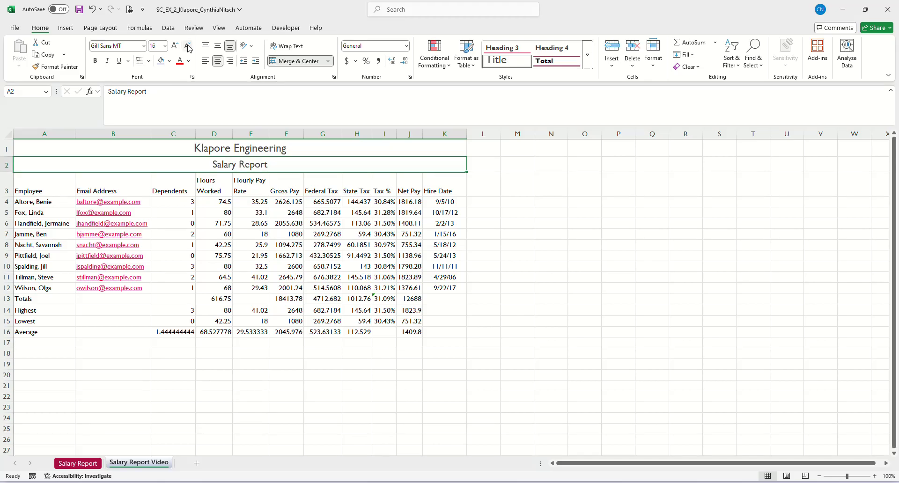
left_click(277, 231)
Center the column headings in A3:K3 horizontally
left_click_drag(33, 190, 438, 190)
left_click(217, 61)
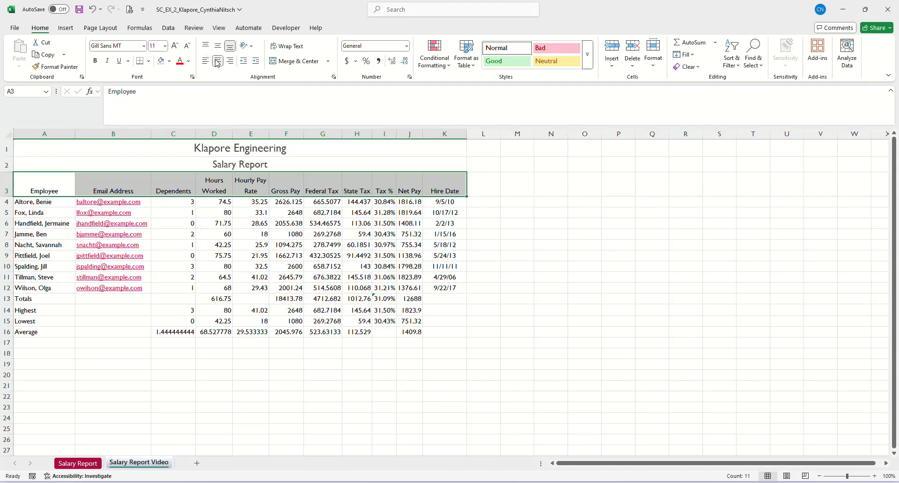
left_click(262, 253)
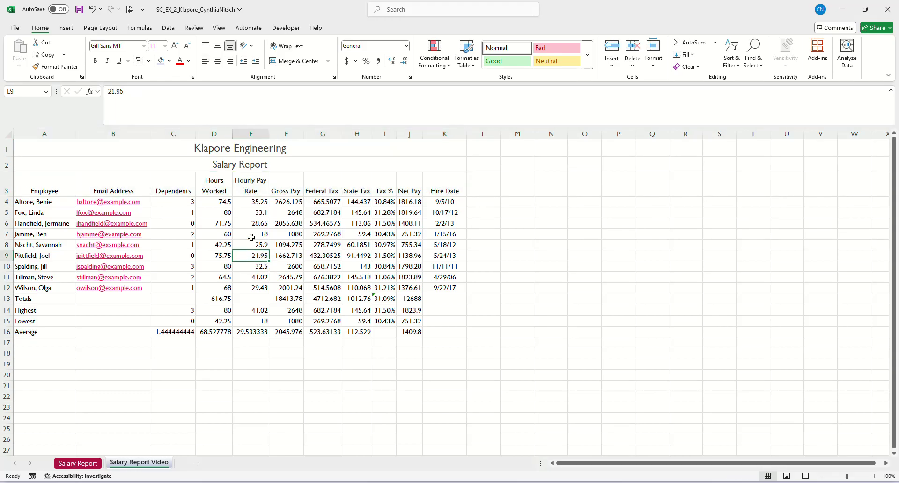
Set up a new conditional formatting rule for the hours worked in D4:D12 that targets cell values greater than 70
left_click(217, 202)
left_click_drag(216, 204, 214, 287)
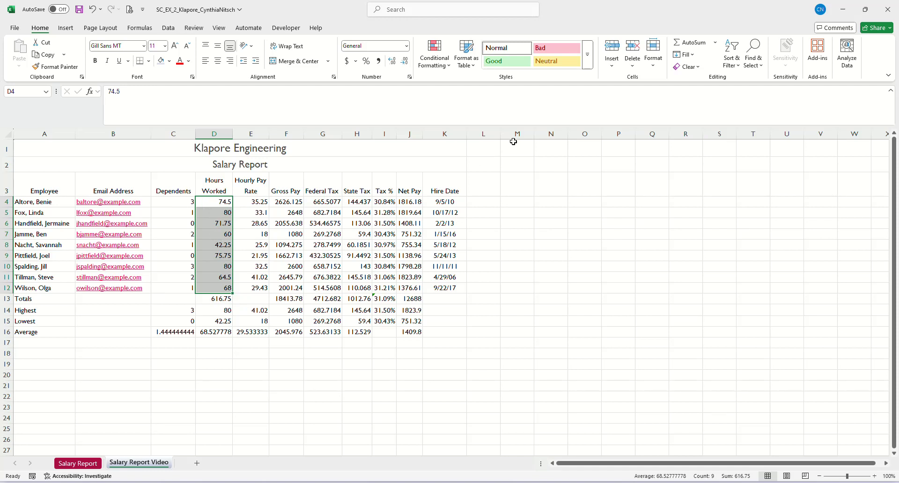
left_click(441, 61)
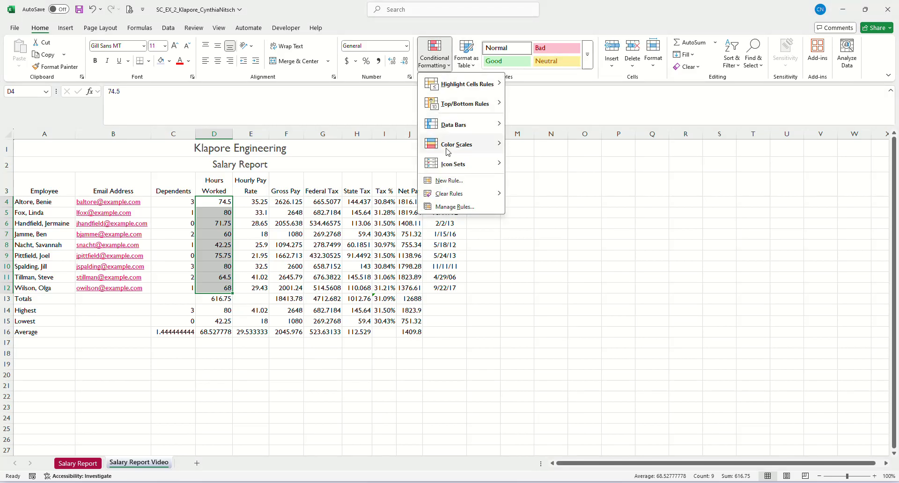
left_click(448, 180)
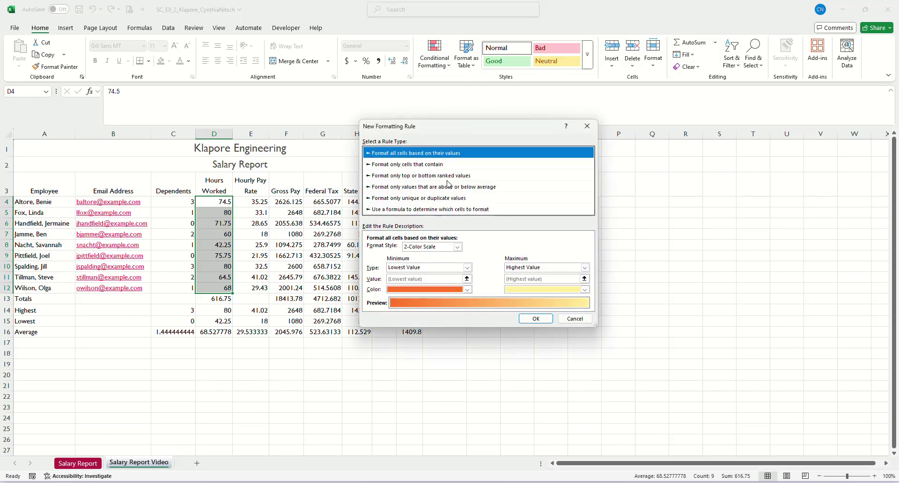
left_click(388, 165)
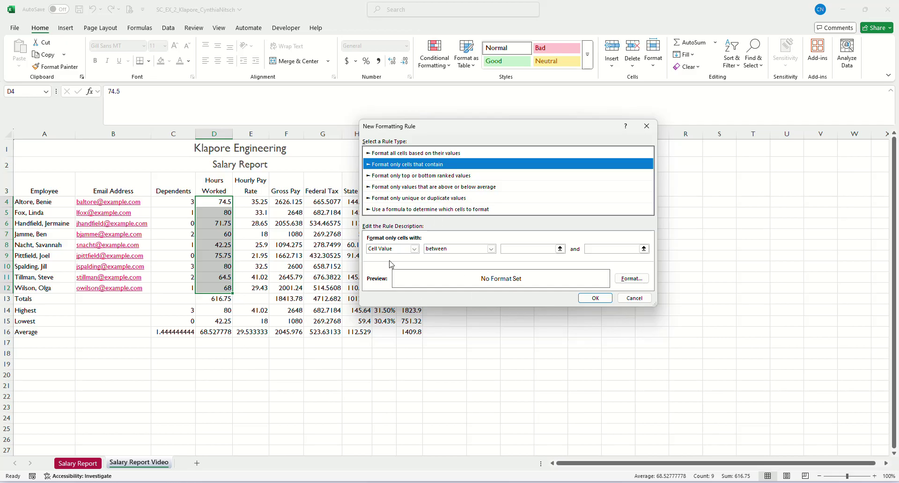
left_click(491, 249)
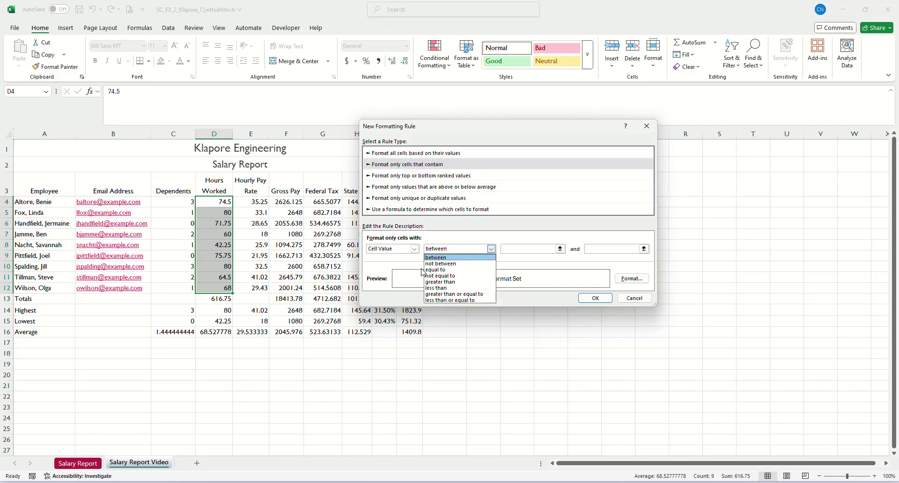
left_click(438, 282)
left_click(515, 249)
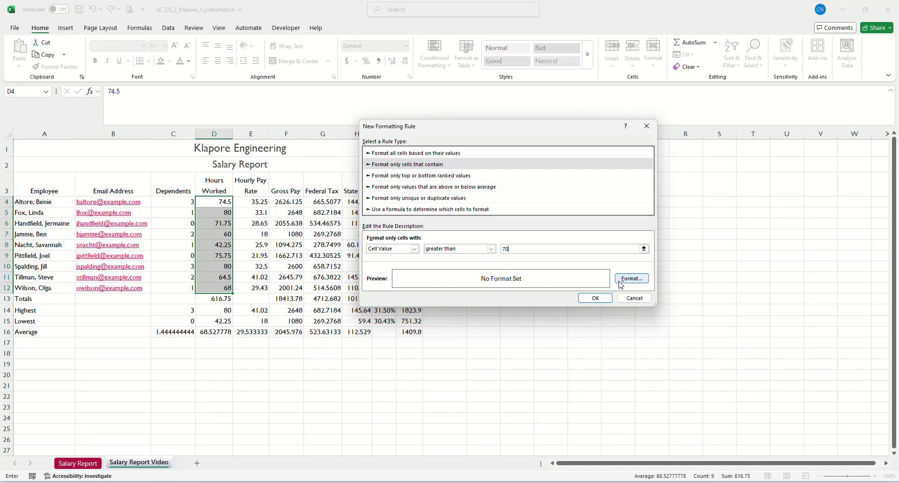
Give the rule a white font and a purple fill, and apply it to the hours worked
left_click(641, 281)
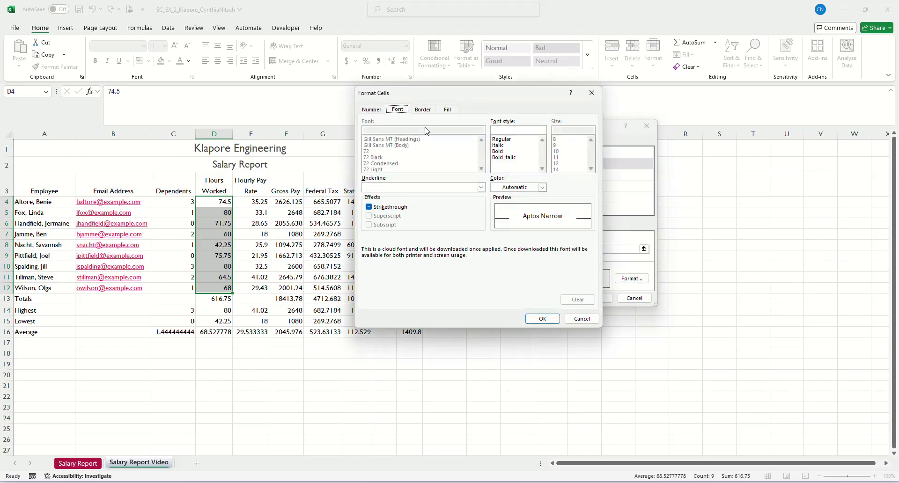
left_click(542, 188)
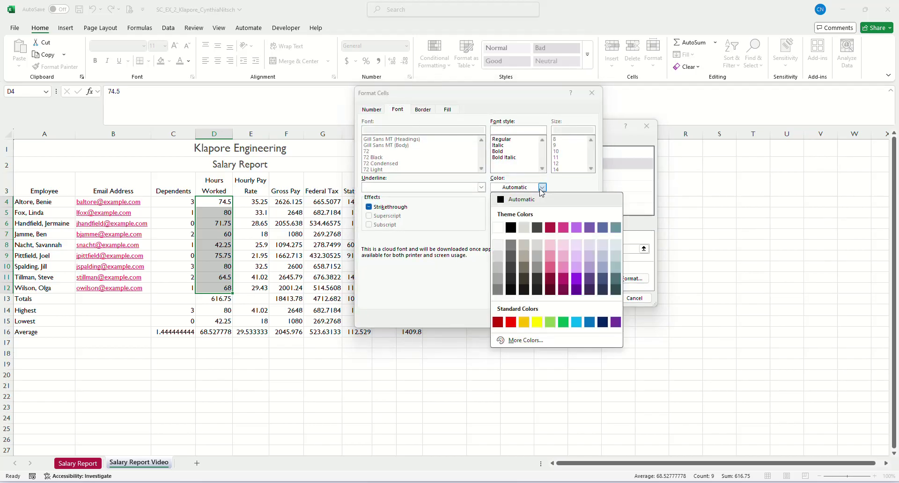
left_click(497, 227)
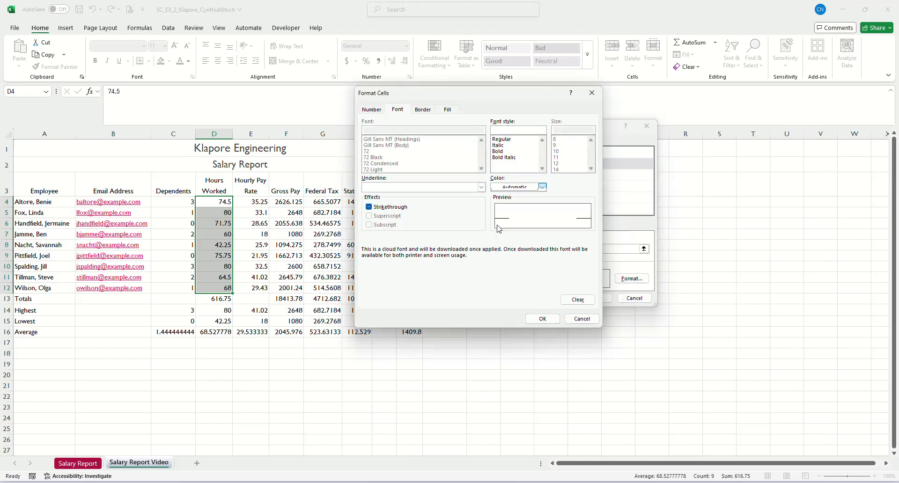
left_click(447, 110)
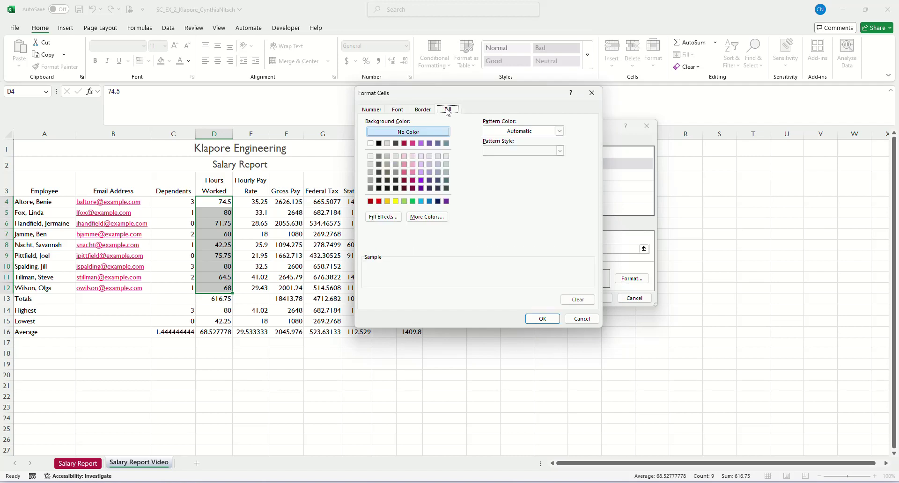
left_click(430, 144)
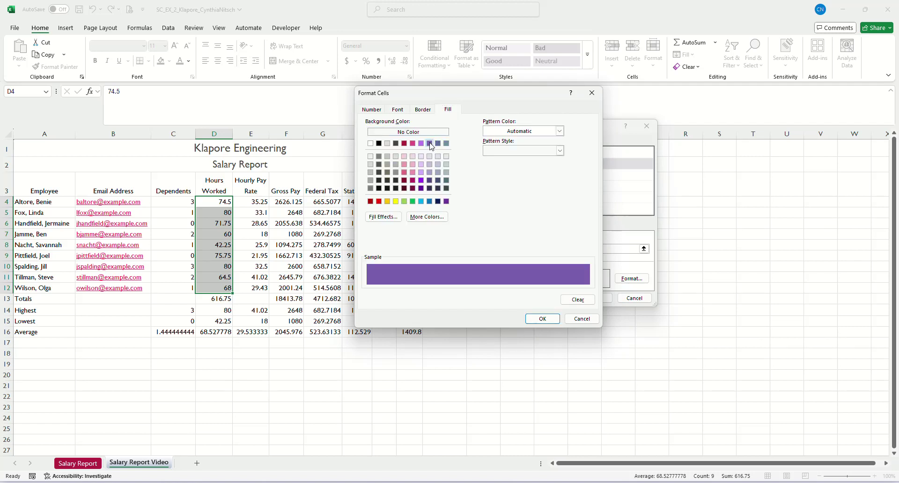
left_click(543, 320)
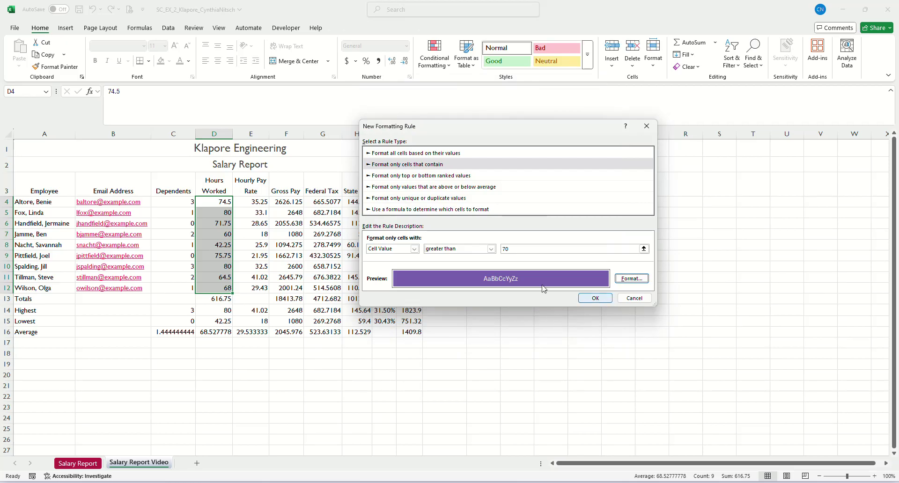
left_click(595, 298)
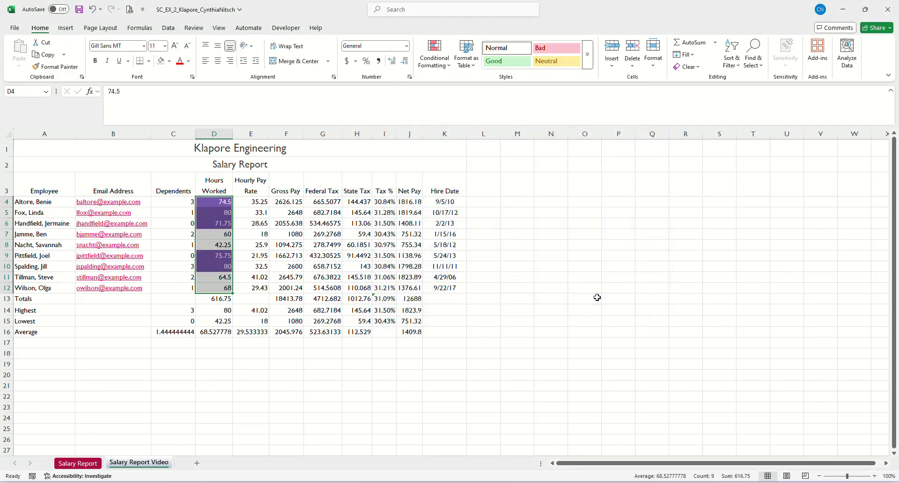
left_click(187, 364)
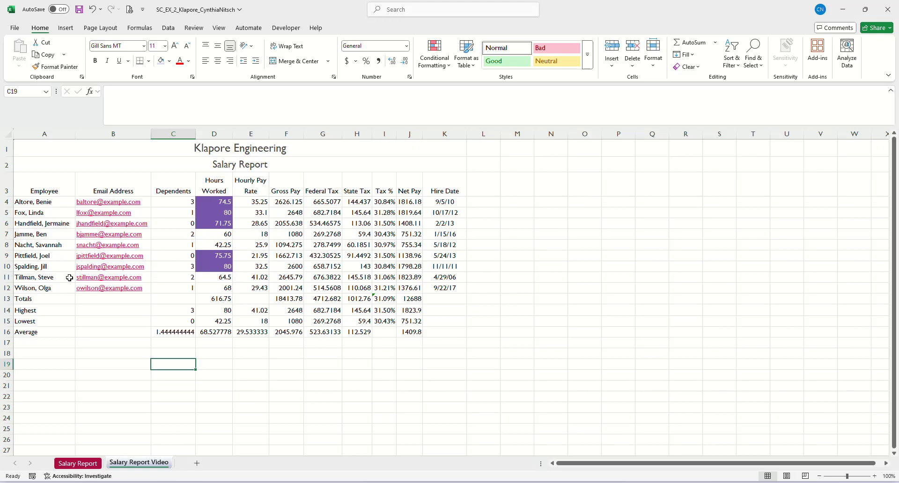
left_click_drag(319, 200, 318, 324)
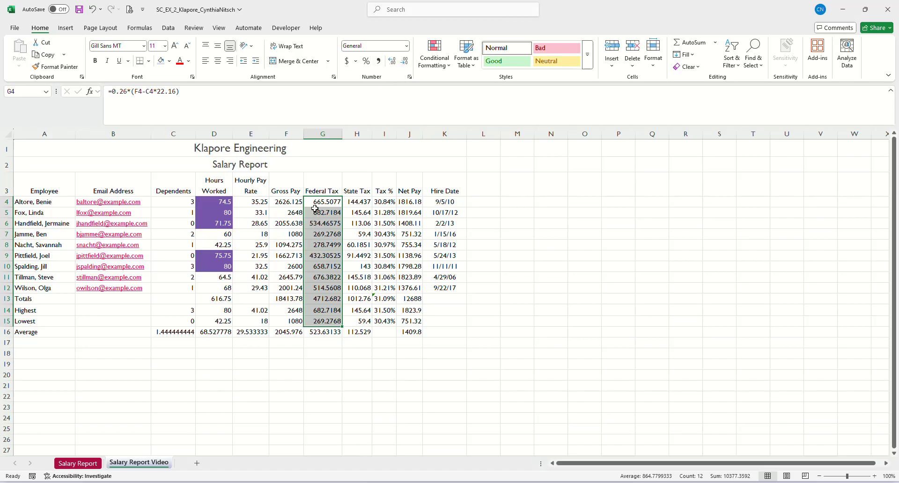
key("Down")
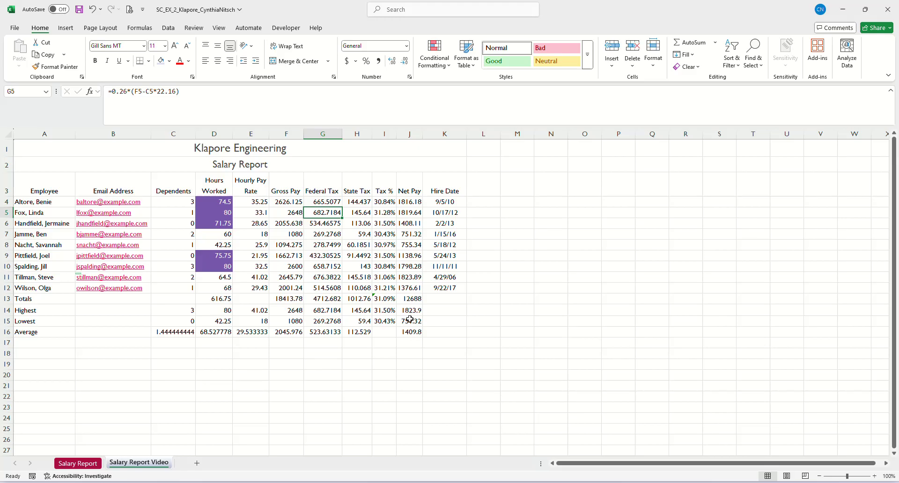
left_click(531, 220)
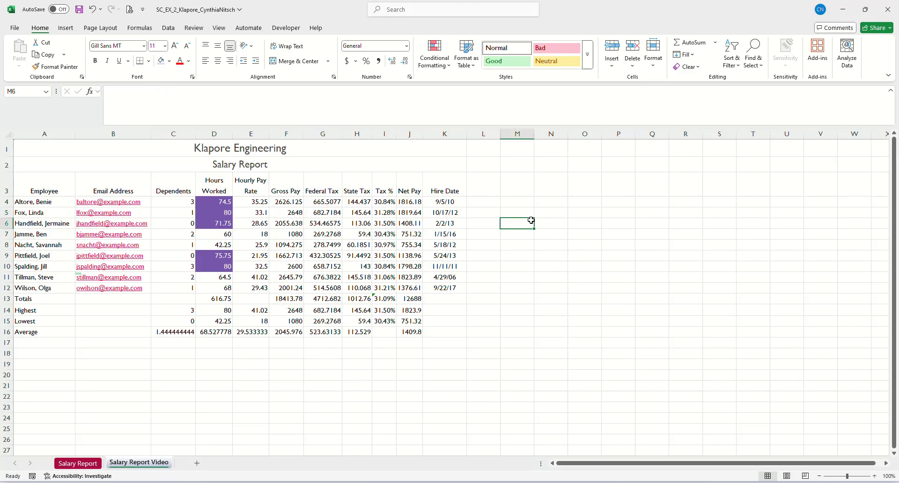